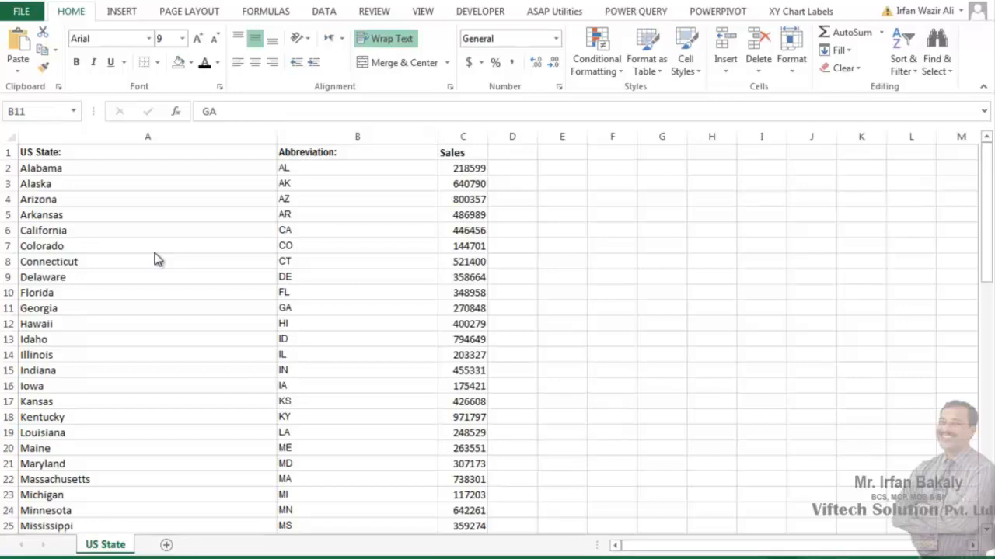
# Step: Examine the US State, Abbreviation and Sales data from the header row down to the last record
pyautogui.click(122, 12)
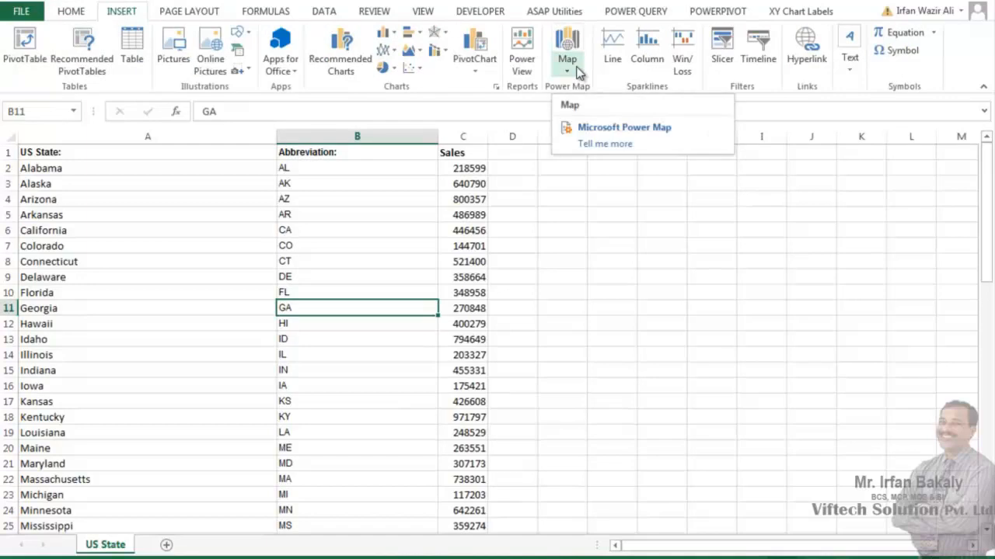
pyautogui.click(160, 261)
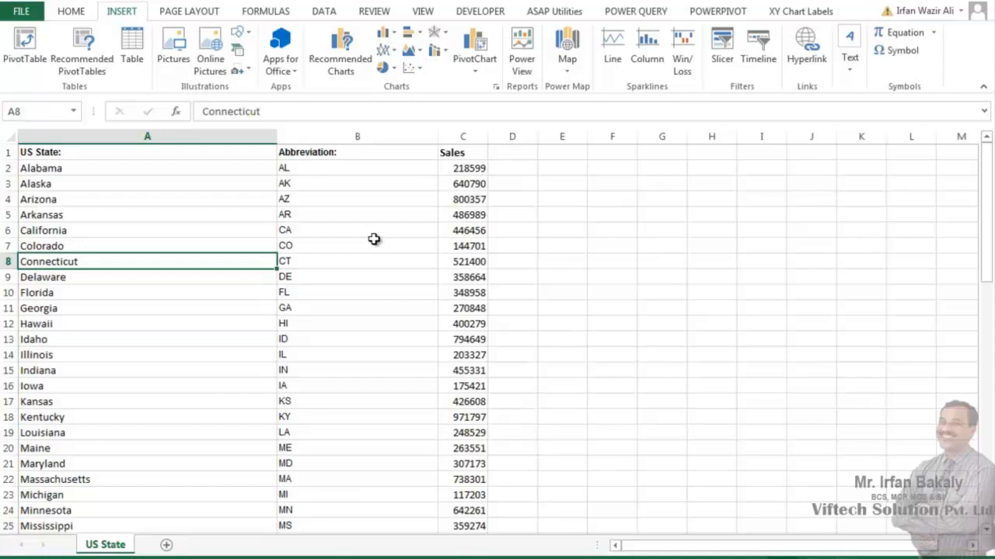
pyautogui.click(292, 190)
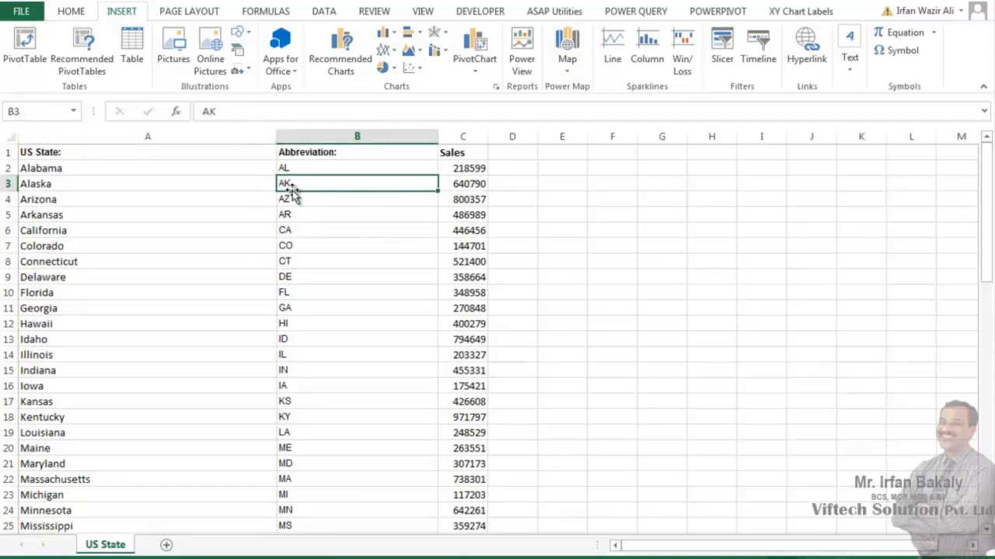
pyautogui.click(88, 188)
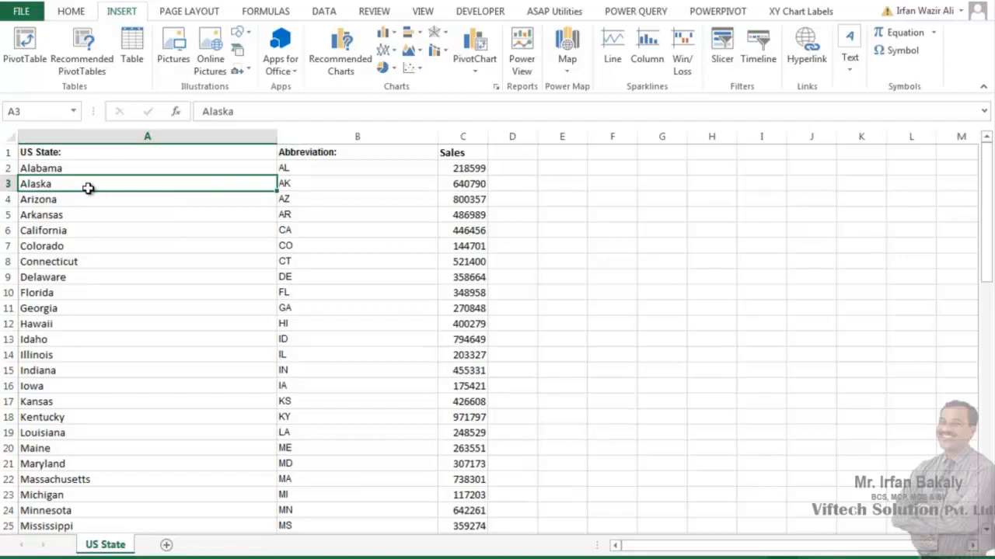
pyautogui.hotkey('ctrl', 'Down')
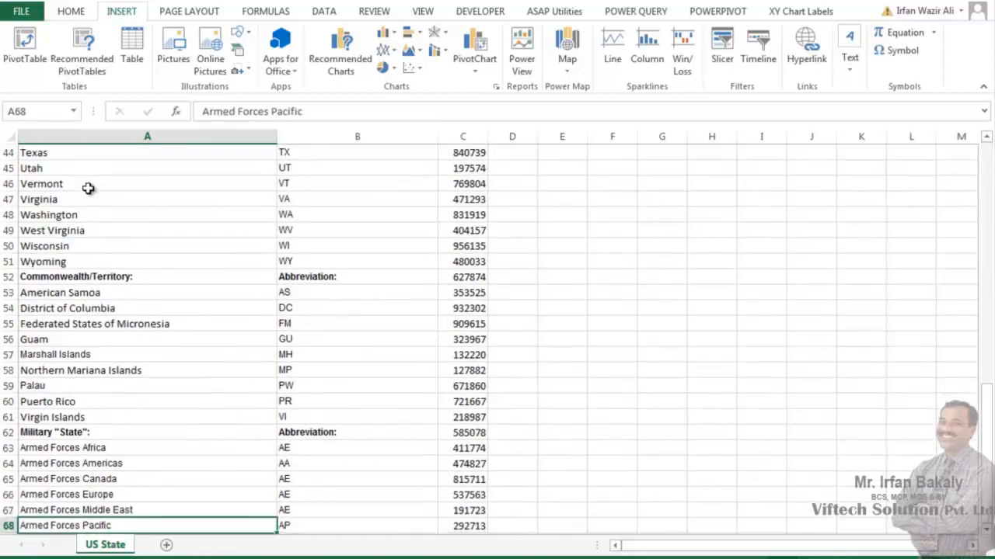
pyautogui.hotkey('ctrl', 'Up')
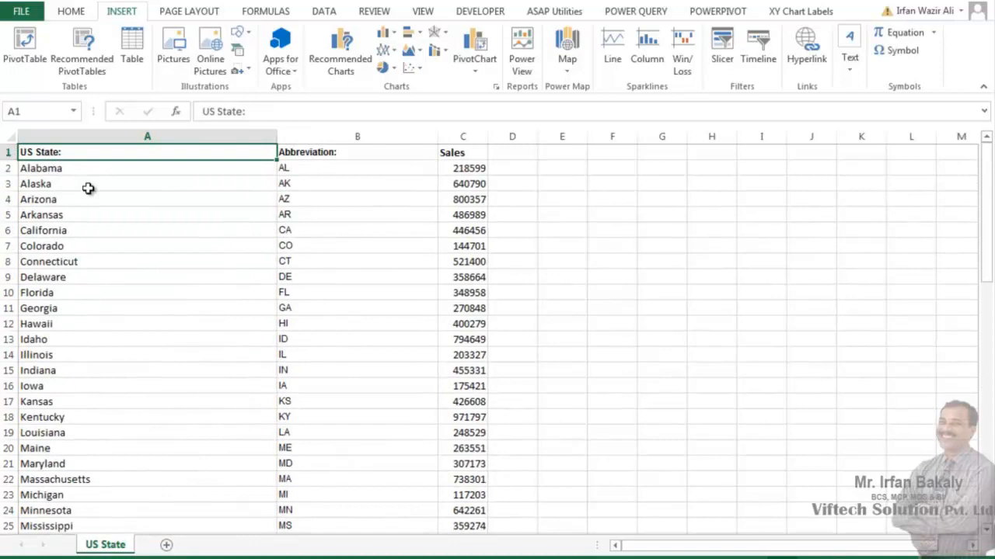
pyautogui.press('Right')
pyautogui.press('Right')
pyautogui.press('Right')
pyautogui.press('Down')
pyautogui.press('Down')
pyautogui.press('Down')
pyautogui.press('Left')
pyautogui.press('Left')
pyautogui.press('Left')
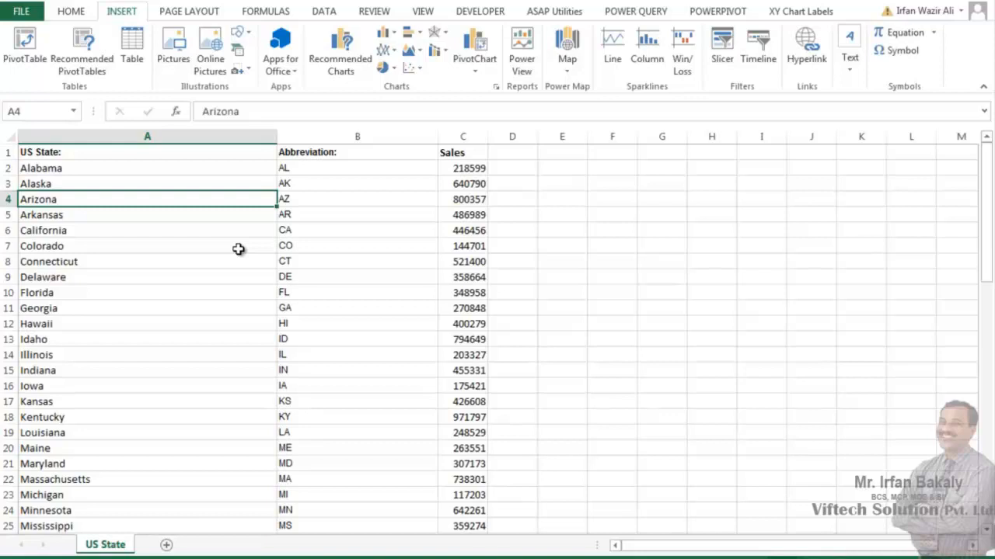
# Step: Convert the data range A1:C68 into a table with headers
pyautogui.click(231, 247)
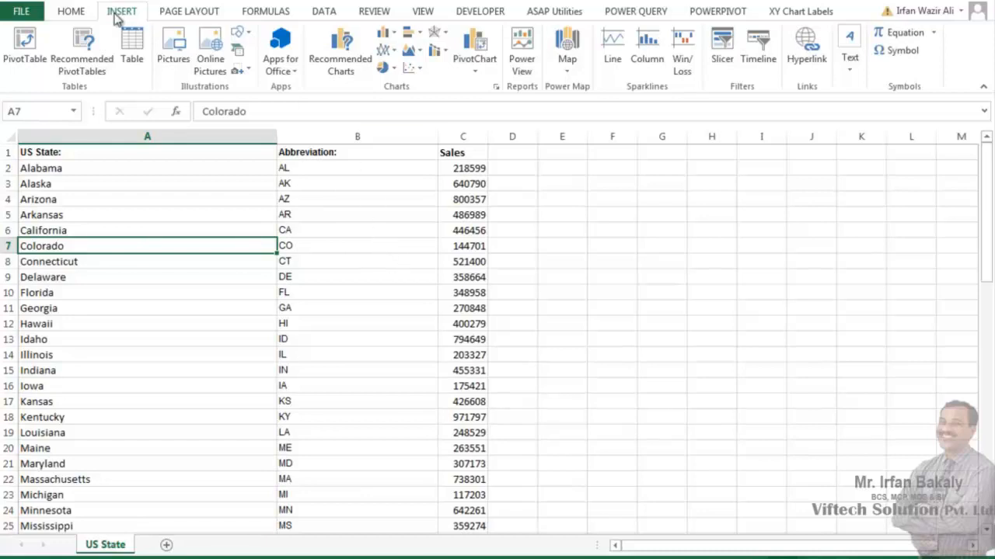
pyautogui.click(134, 49)
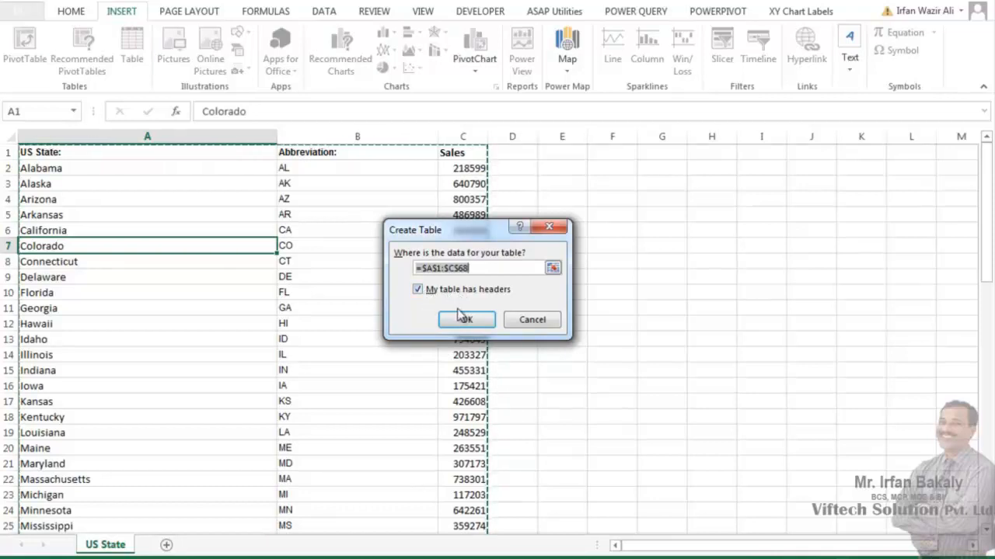
pyautogui.click(460, 313)
pyautogui.click(246, 267)
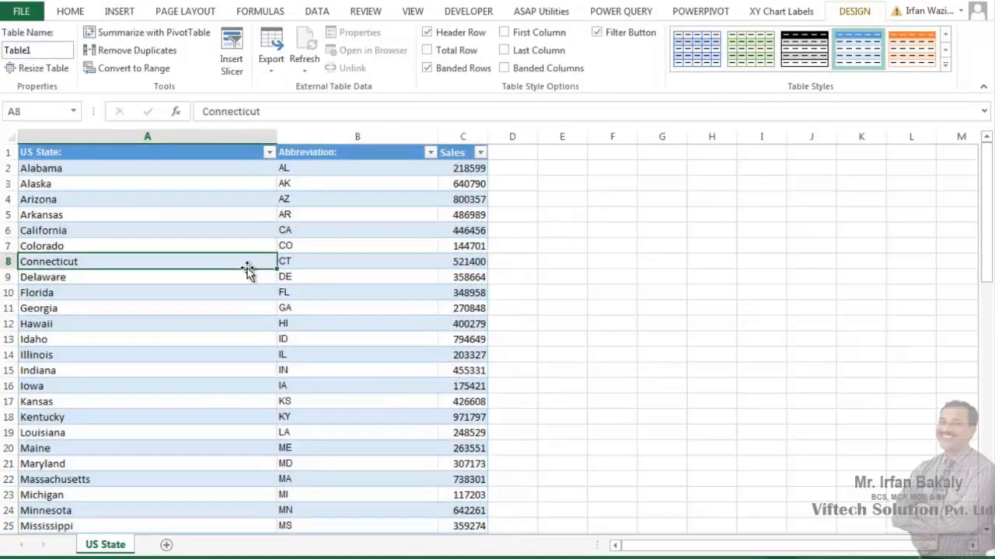
# Step: Turn off the filter buttons in the table's header row
pyautogui.click(210, 153)
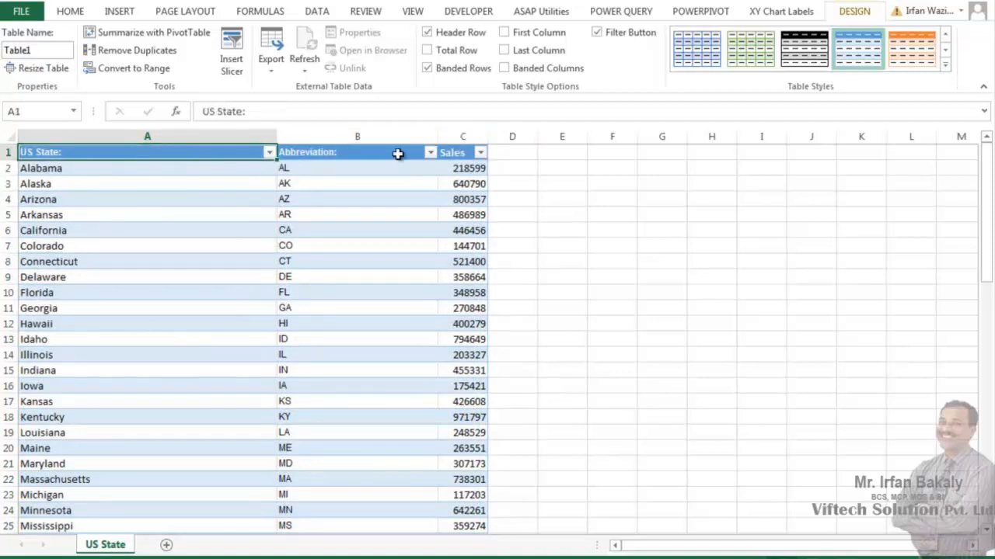
pyautogui.click(314, 11)
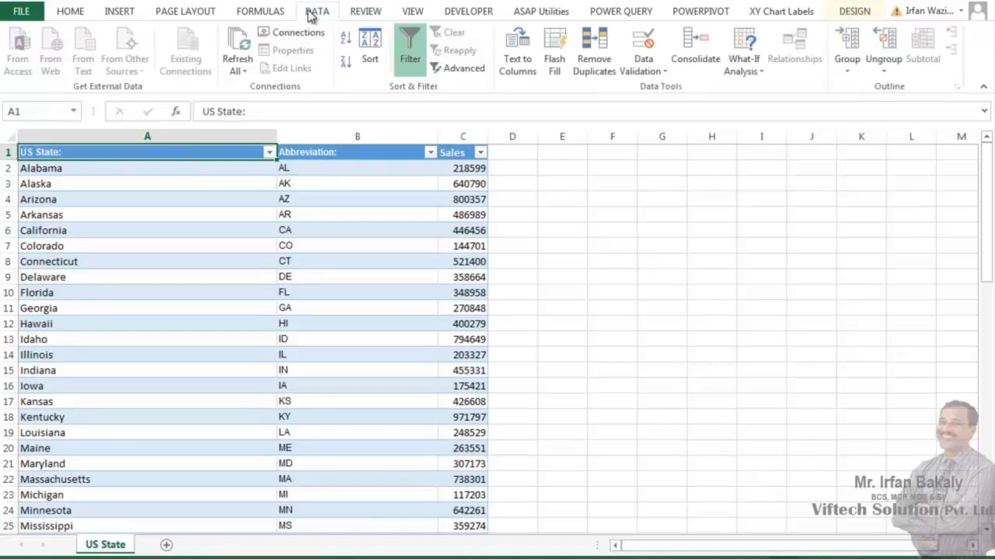
pyautogui.click(408, 43)
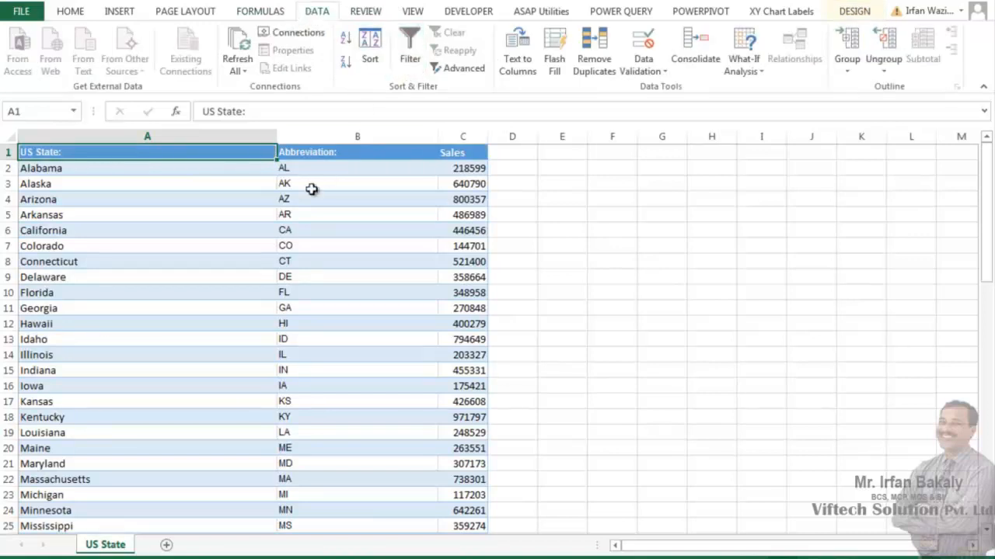
# Step: Launch Power Map from the US State sales table
pyautogui.click(129, 14)
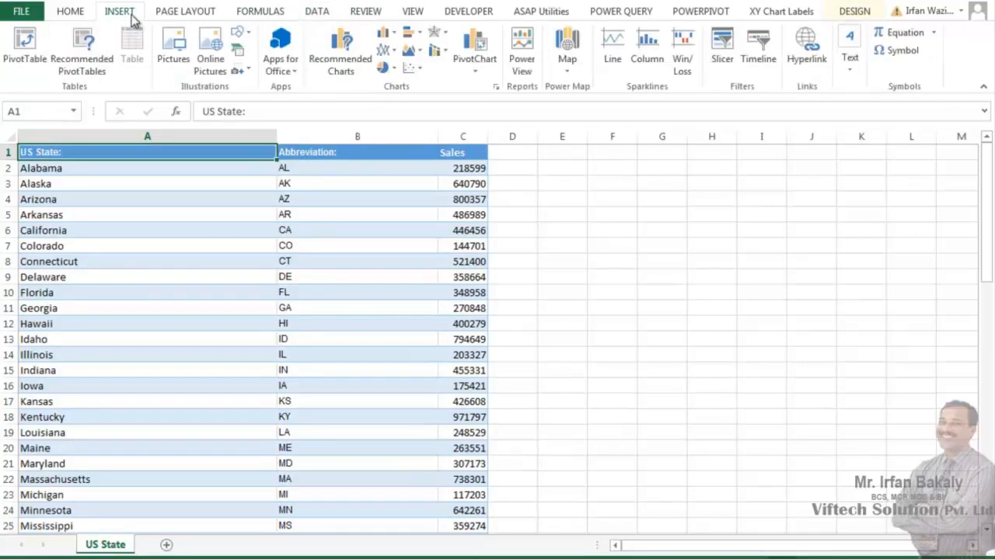
pyautogui.click(565, 67)
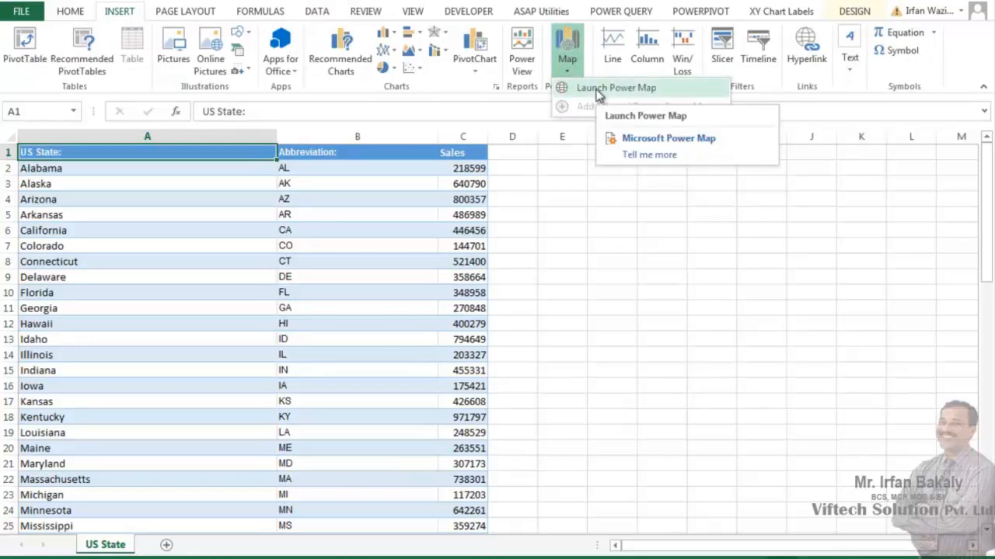
pyautogui.click(599, 90)
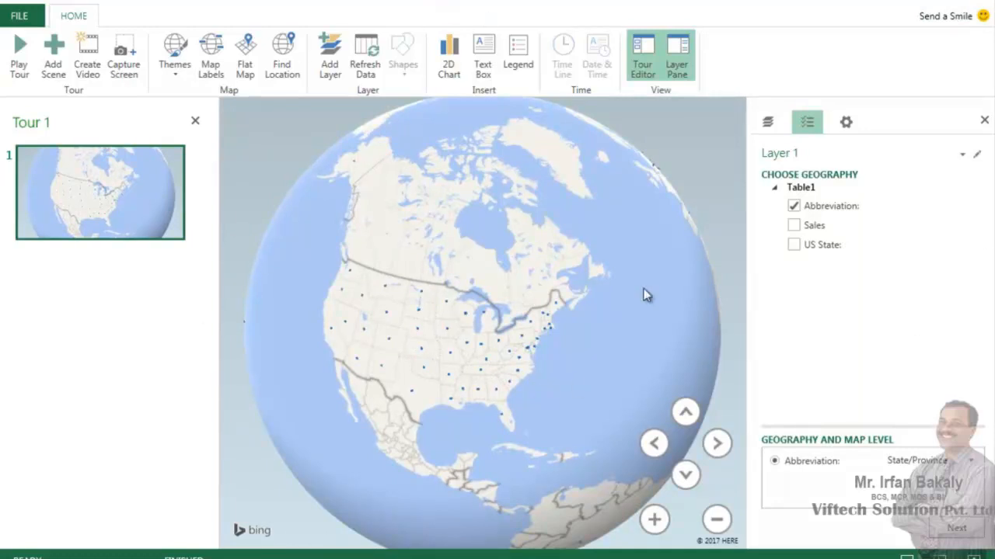
# Step: Examine the plotted points around the globe and zoom in on the United States
pyautogui.moveTo(524, 349); pyautogui.dragTo(362, 305)
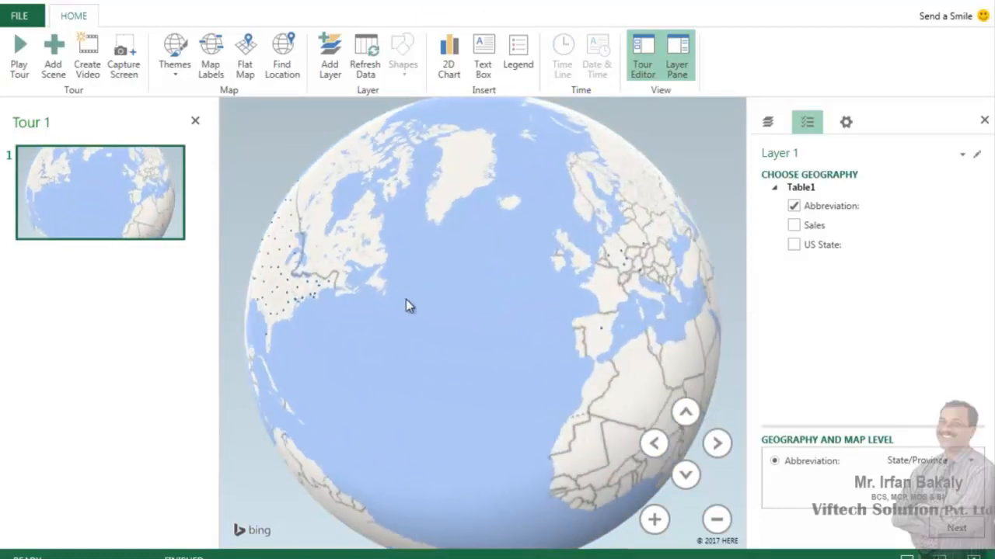
pyautogui.moveTo(436, 311); pyautogui.dragTo(303, 315)
pyautogui.moveTo(539, 284); pyautogui.dragTo(319, 306)
pyautogui.moveTo(632, 272); pyautogui.dragTo(382, 307)
pyautogui.moveTo(451, 338); pyautogui.dragTo(311, 330)
pyautogui.moveTo(589, 308); pyautogui.dragTo(342, 286)
pyautogui.moveTo(555, 297); pyautogui.dragTo(436, 251)
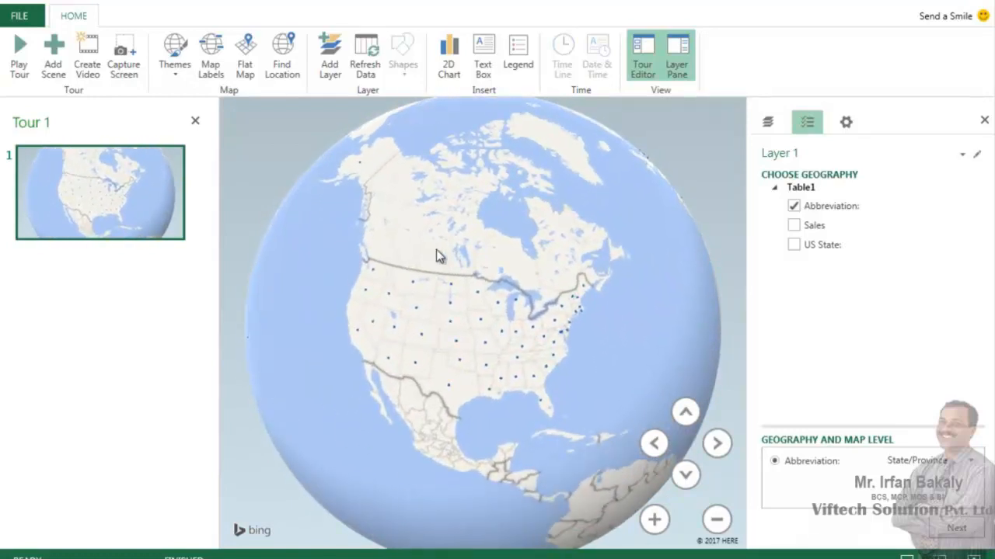
pyautogui.scroll(5, 449, 313)
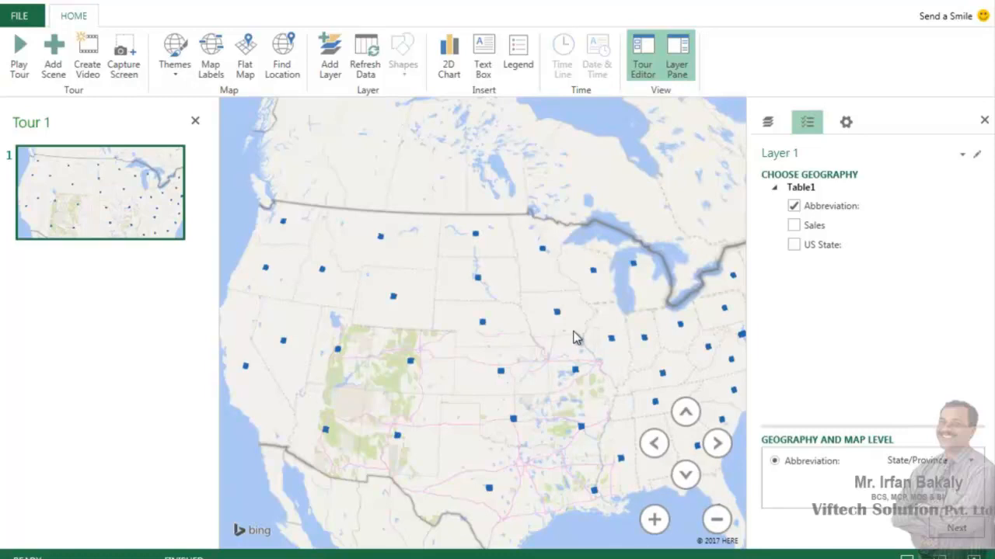
pyautogui.click(716, 521)
pyautogui.click(715, 525)
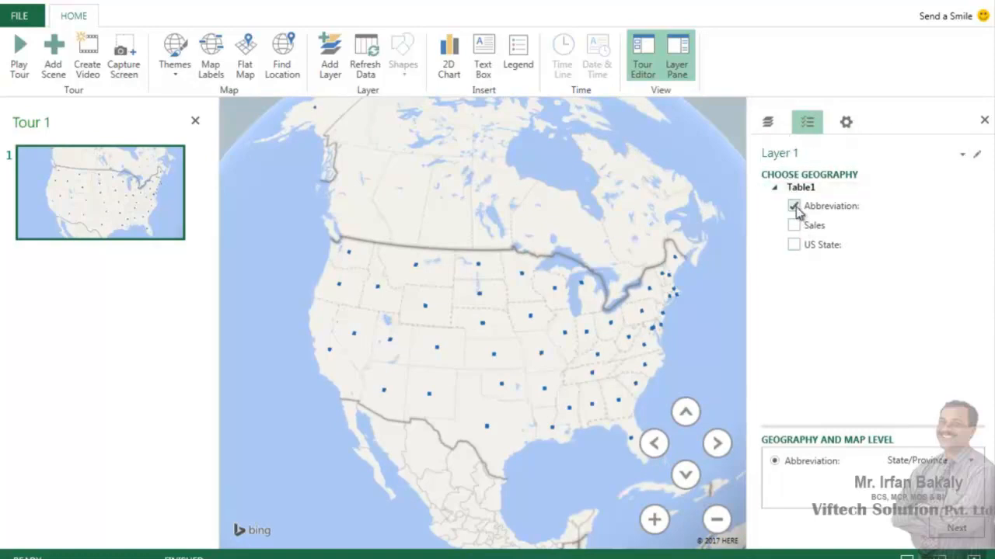
# Step: Switch to the Excel worksheet and check the source table's name in its design settings
pyautogui.hotkey('alt', 'Tab')
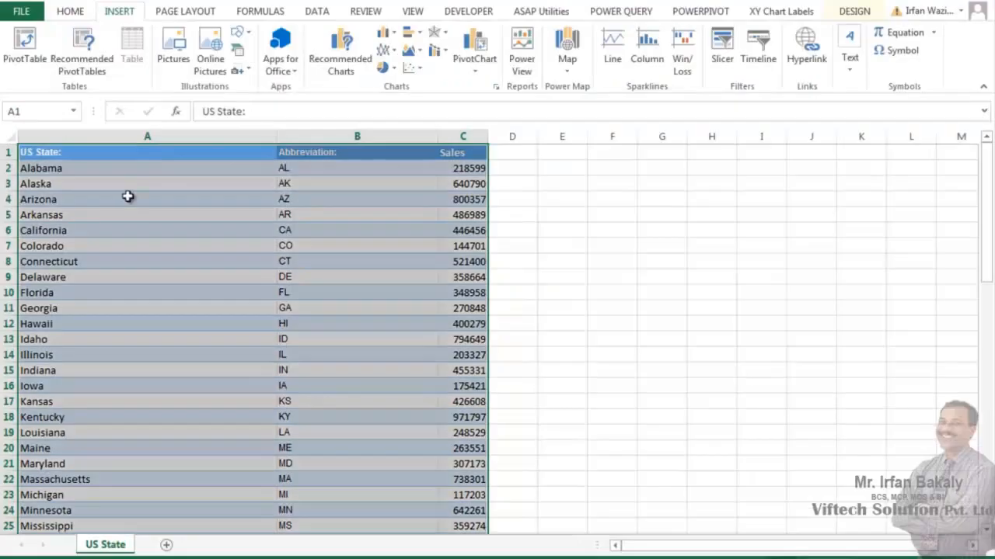
pyautogui.click(203, 224)
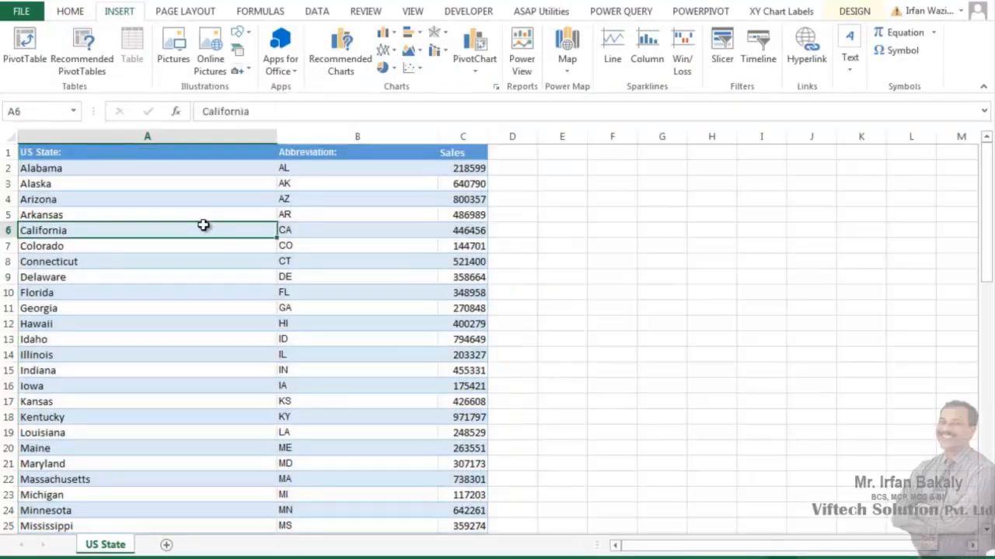
pyautogui.click(863, 12)
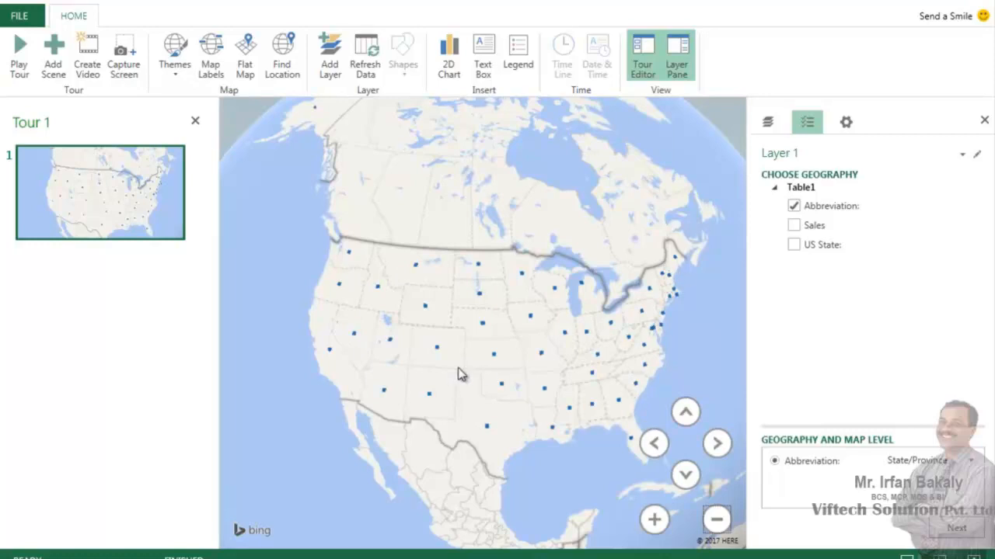
# Step: In Power Map, use the US State field as the layer's geography instead of Abbreviation
pyautogui.moveTo(544, 363); pyautogui.dragTo(502, 366)
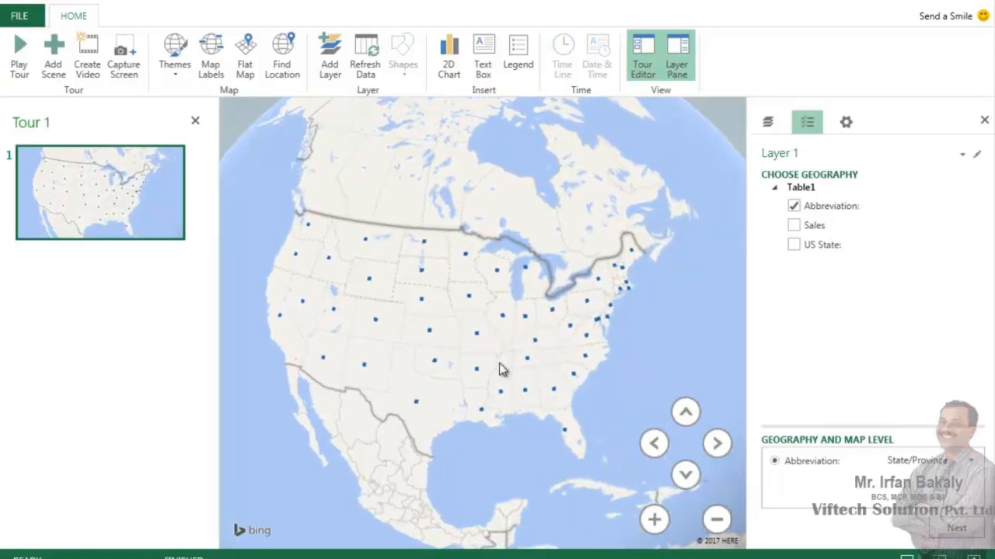
pyautogui.click(717, 519)
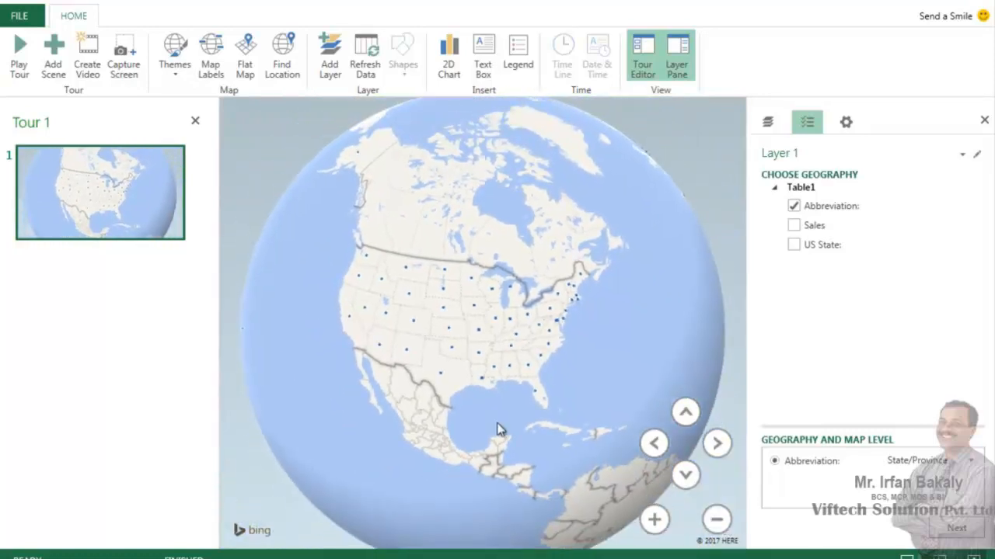
pyautogui.moveTo(453, 347); pyautogui.dragTo(541, 347)
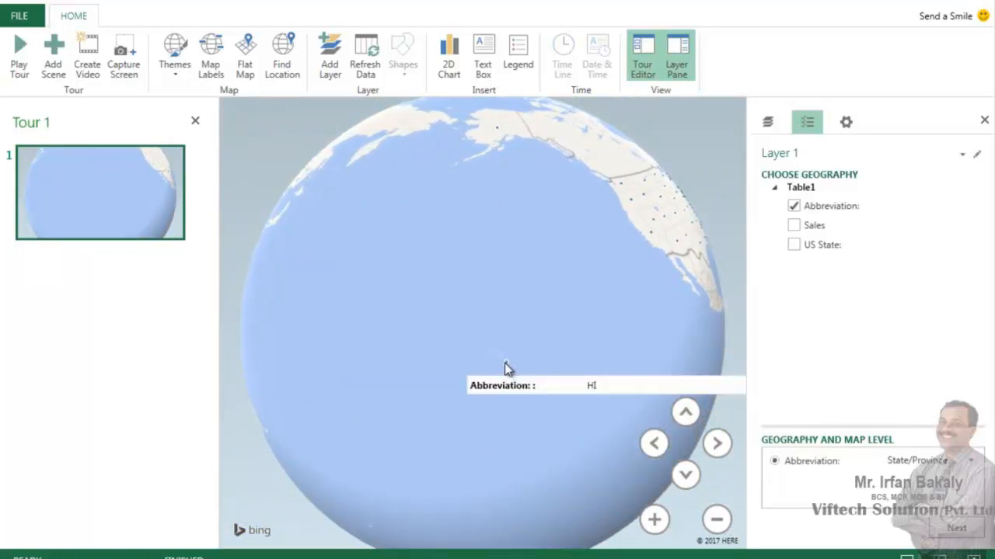
pyautogui.moveTo(568, 364); pyautogui.dragTo(465, 371)
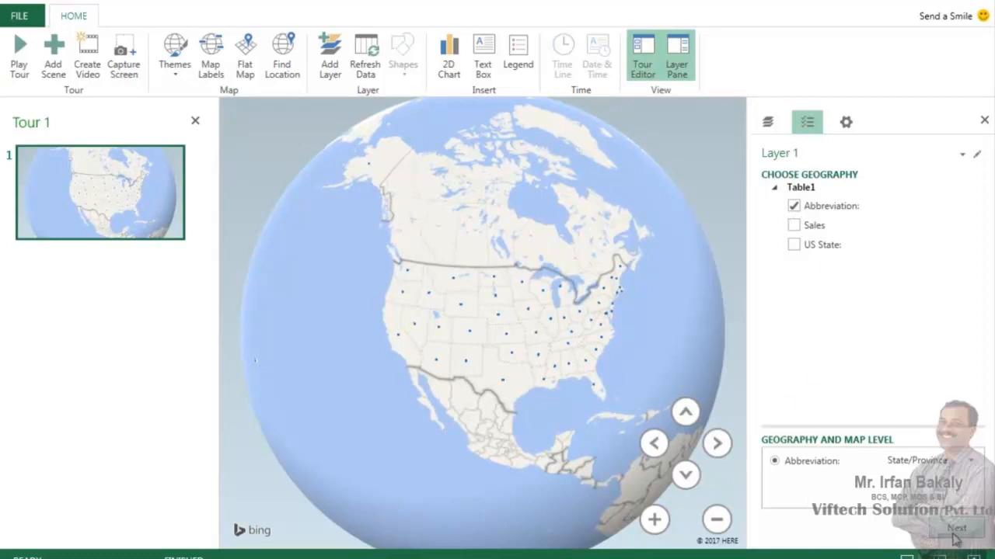
pyautogui.click(794, 207)
pyautogui.click(794, 245)
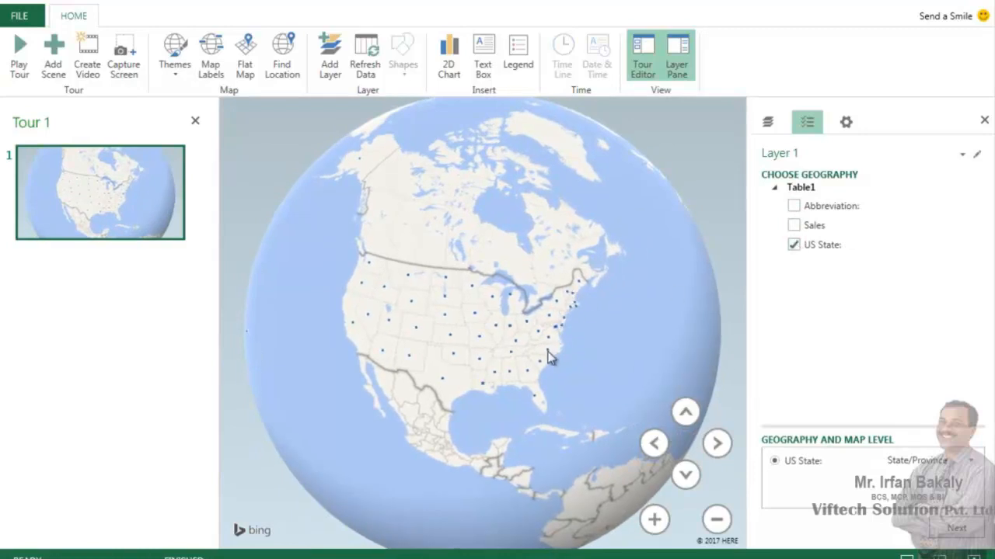
pyautogui.hotkey('alt', 'Tab')
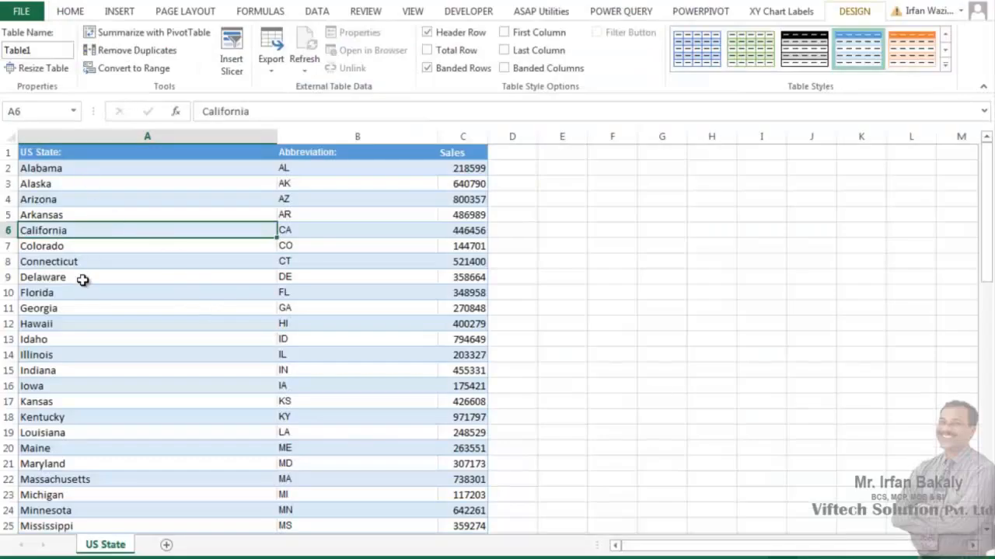
pyautogui.hotkey('alt', 'Tab')
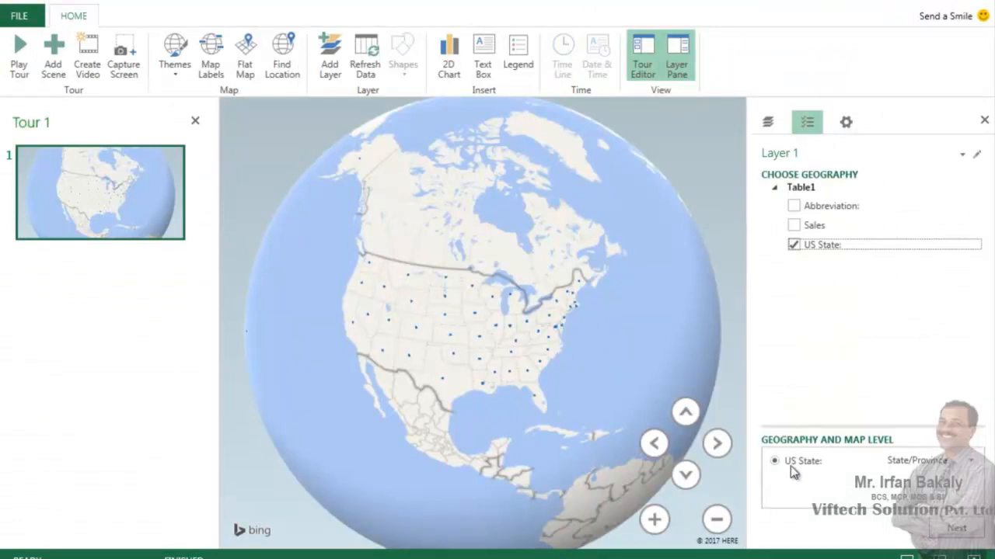
# Step: Try Country/Region as the map level for US State, and set it back to State/Province
pyautogui.click(932, 463)
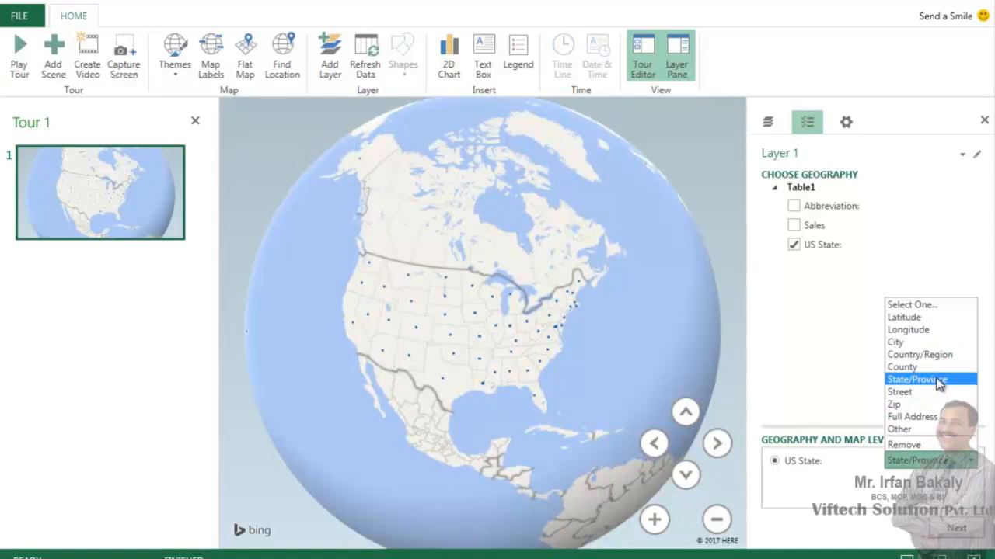
pyautogui.click(928, 354)
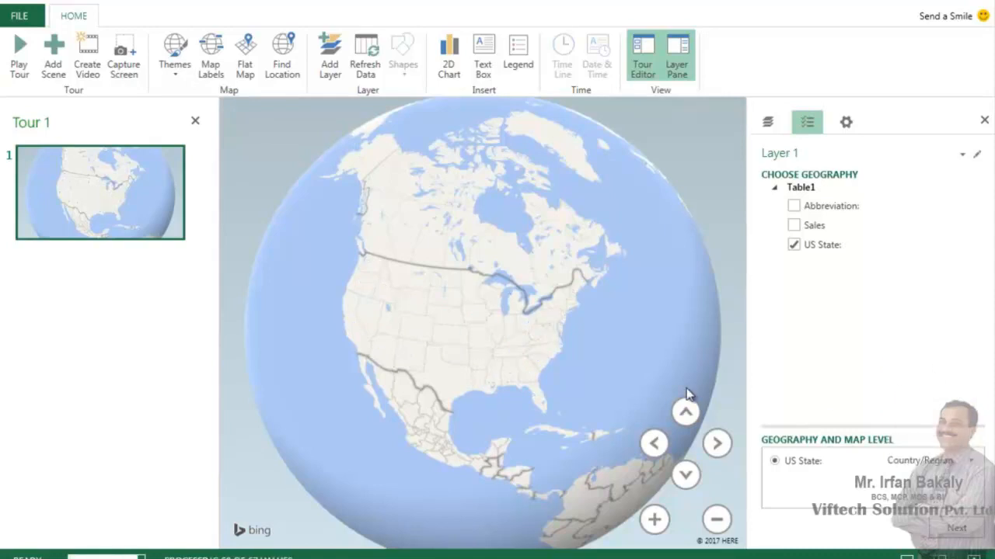
pyautogui.click(936, 460)
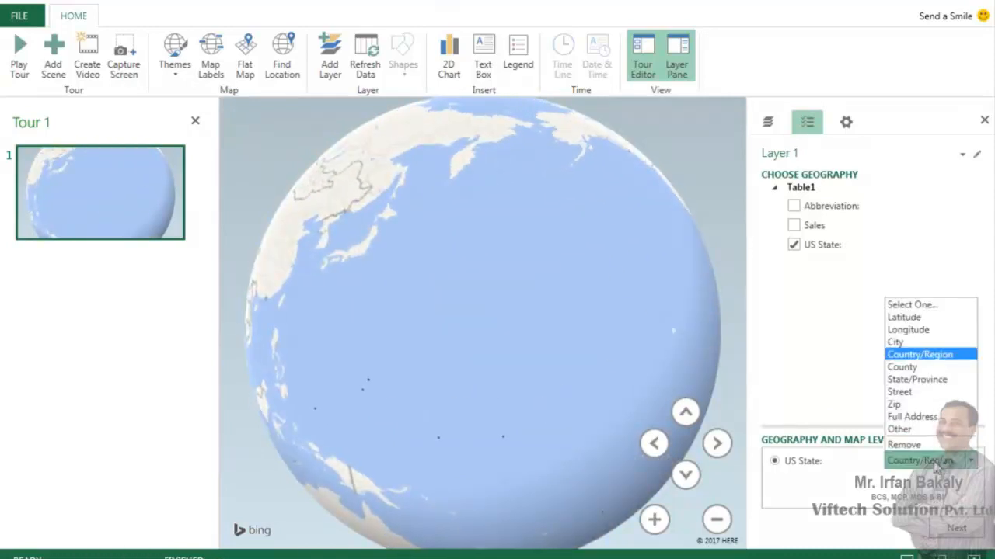
pyautogui.click(929, 380)
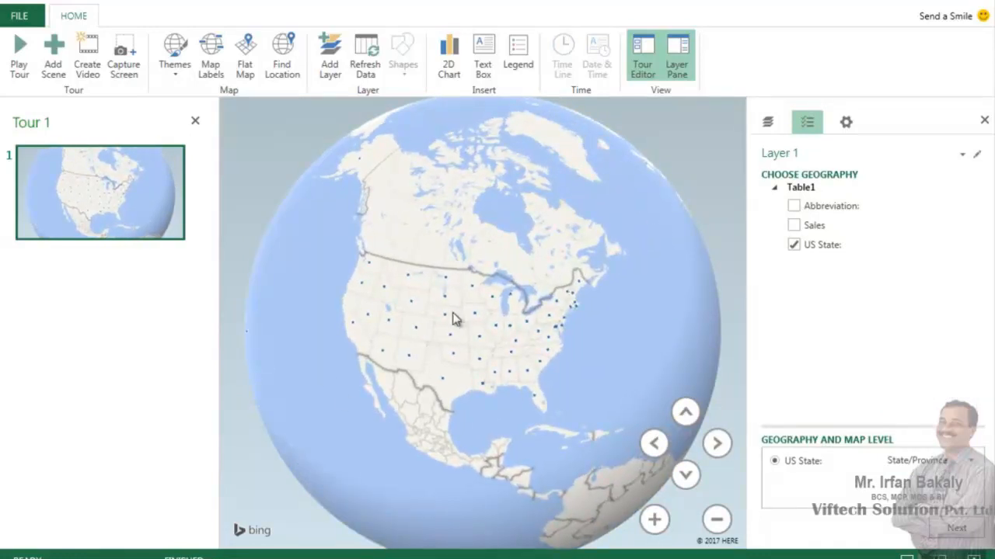
# Step: Accept the layer's geography of US State mapped as State/Province and proceed to its data field settings
pyautogui.click(955, 528)
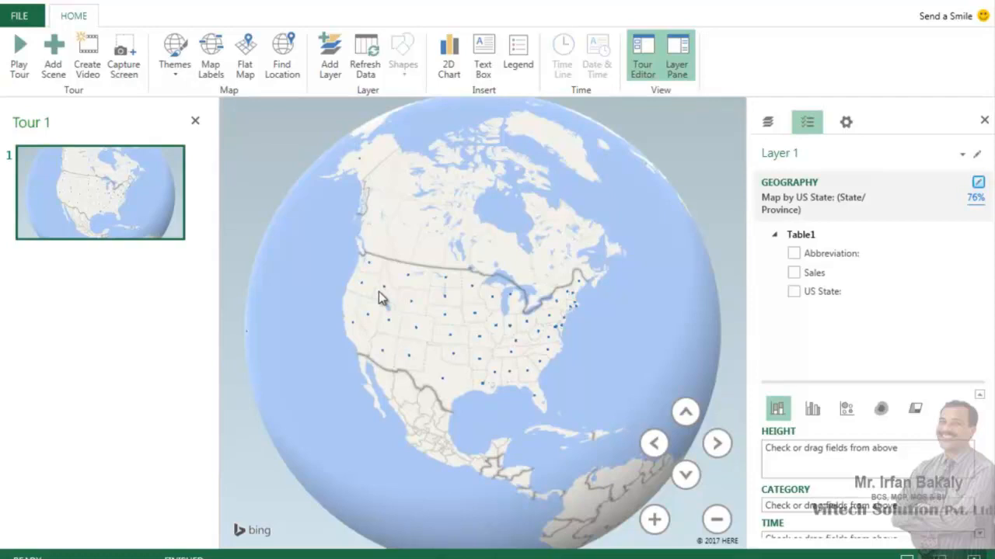
# Step: Add the Sales field as the layer's column height and close the Layer 1 legend
pyautogui.click(794, 272)
pyautogui.moveTo(659, 271)
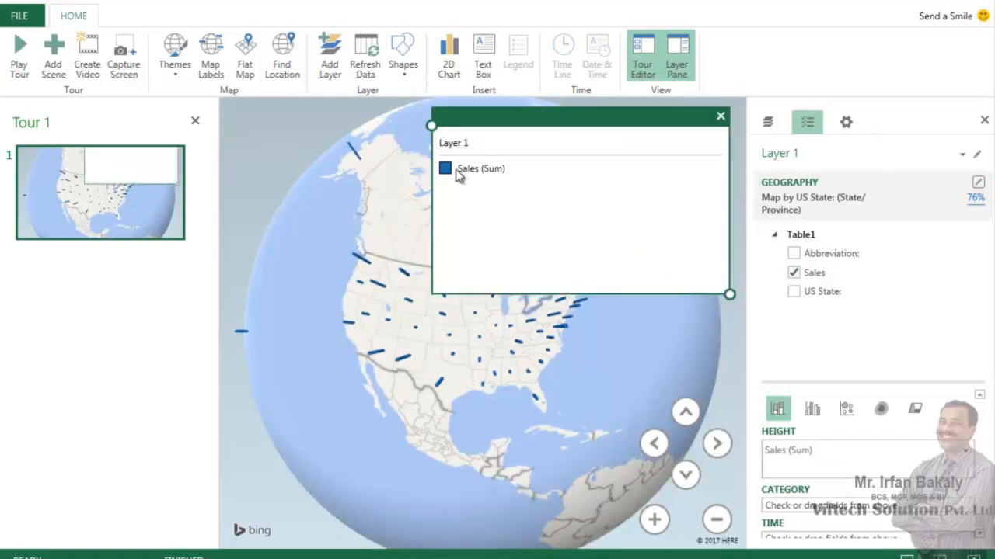
pyautogui.click(721, 117)
pyautogui.moveTo(517, 325)
pyautogui.mouseDown()
pyautogui.moveTo(536, 299)
pyautogui.moveTo(530, 268)
pyautogui.moveTo(542, 250)
pyautogui.moveTo(494, 277)
pyautogui.moveTo(526, 225)
pyautogui.moveTo(555, 284)
pyautogui.moveTo(506, 322)
pyautogui.mouseUp()
pyautogui.moveTo(550, 250)
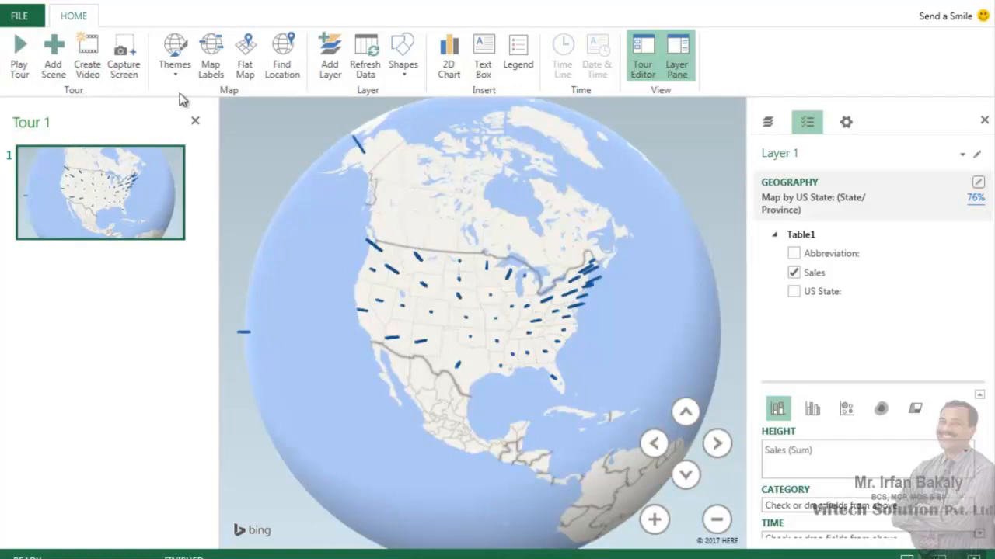
# Step: Try several satellite, grey, dark and white map themes on the globe, and restore the original light-blue theme
pyautogui.click(177, 72)
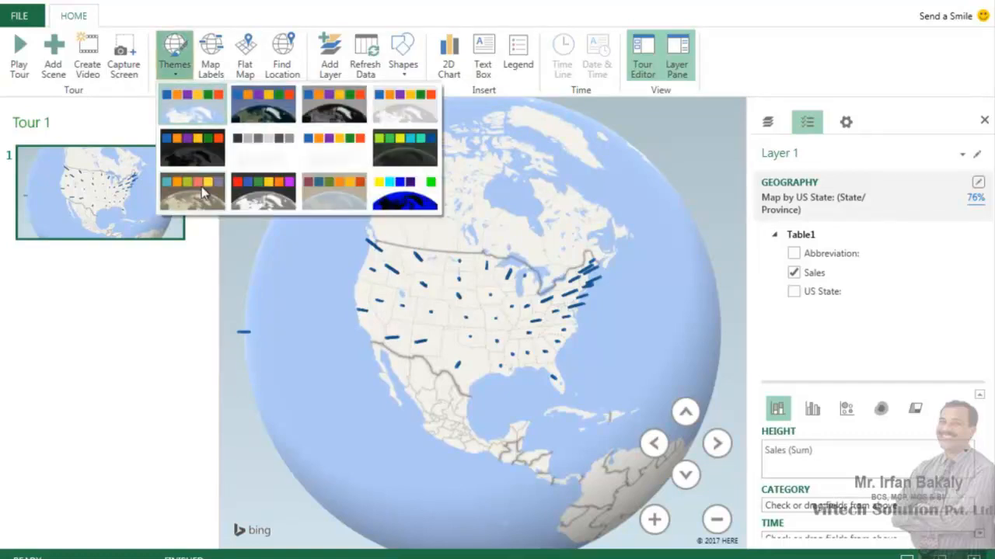
pyautogui.click(255, 115)
pyautogui.click(170, 76)
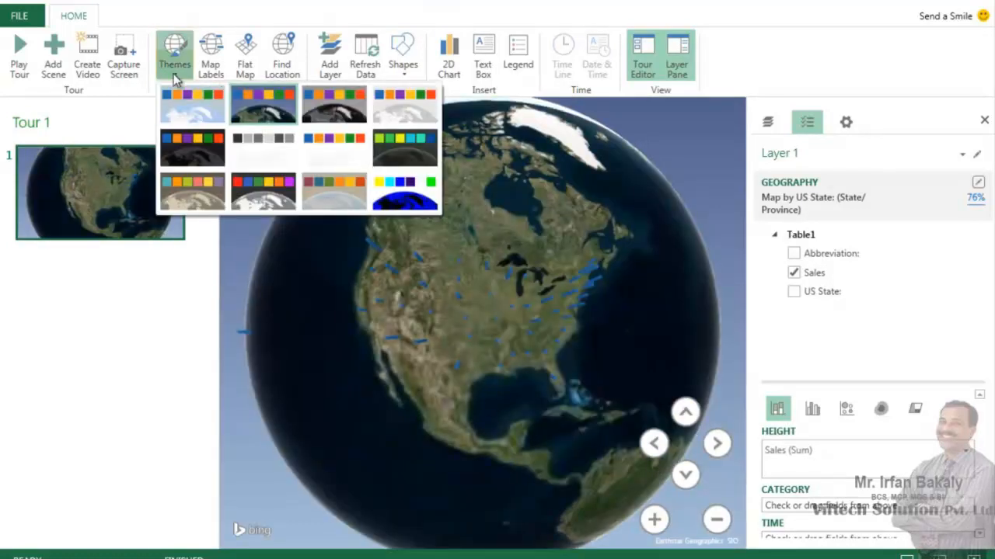
pyautogui.click(328, 116)
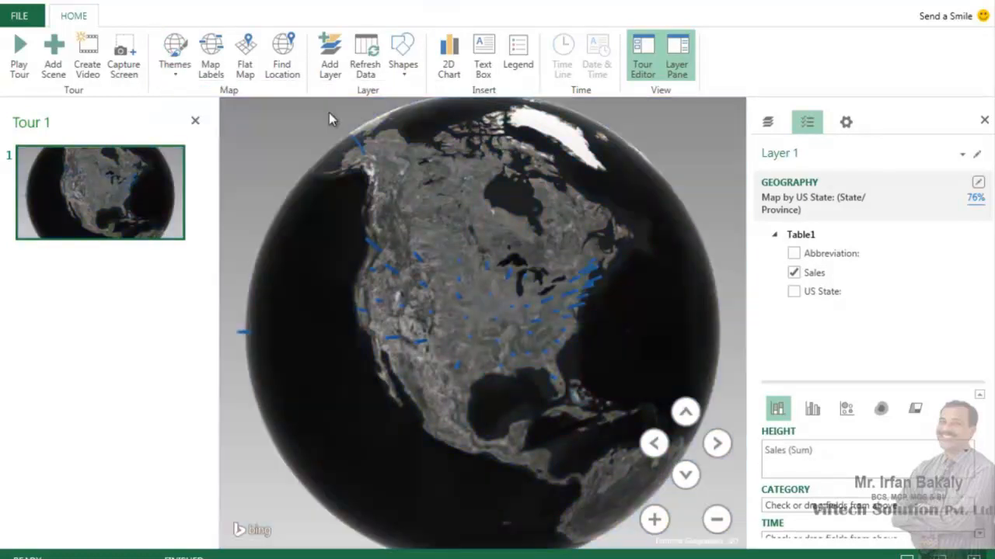
pyautogui.click(174, 62)
pyautogui.click(402, 116)
pyautogui.click(174, 64)
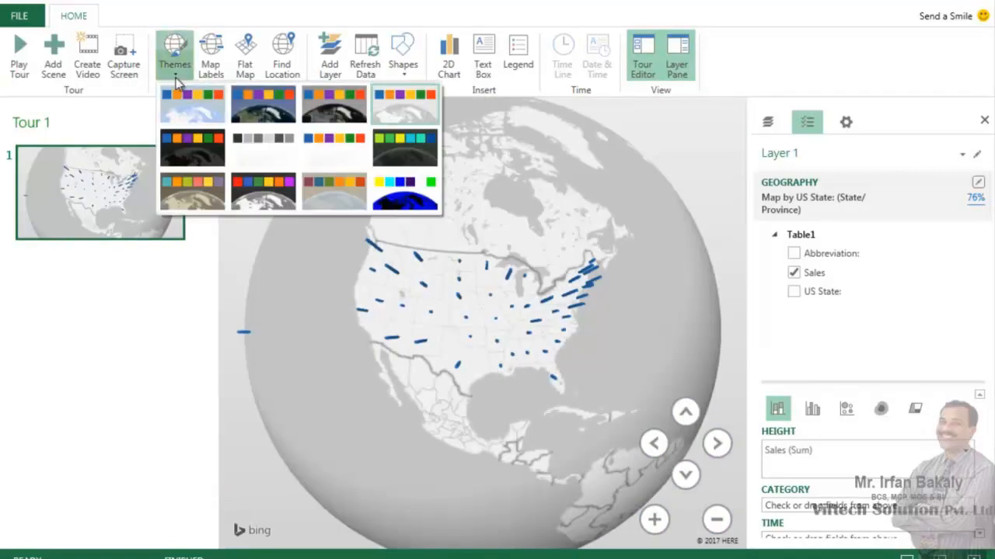
pyautogui.click(202, 145)
pyautogui.click(177, 68)
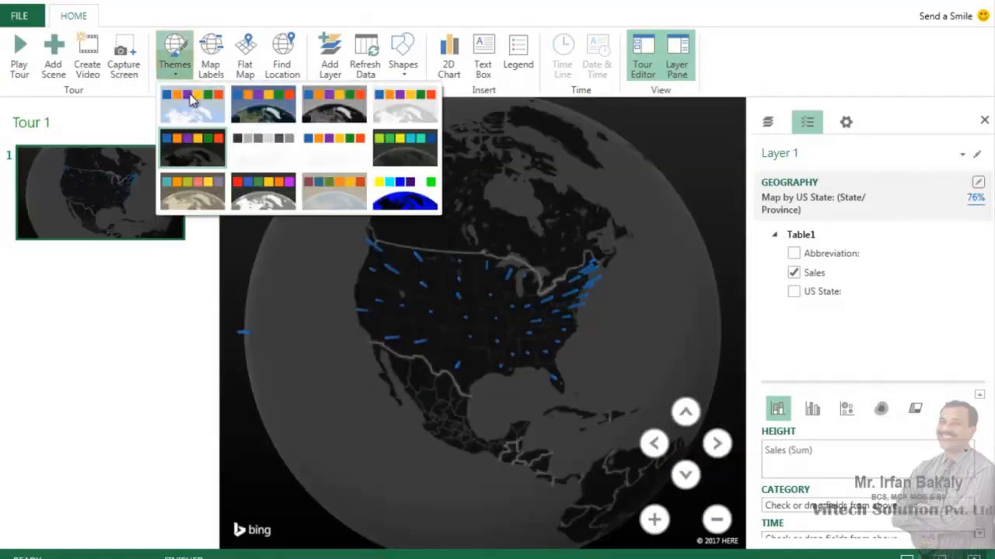
pyautogui.click(239, 143)
pyautogui.click(174, 56)
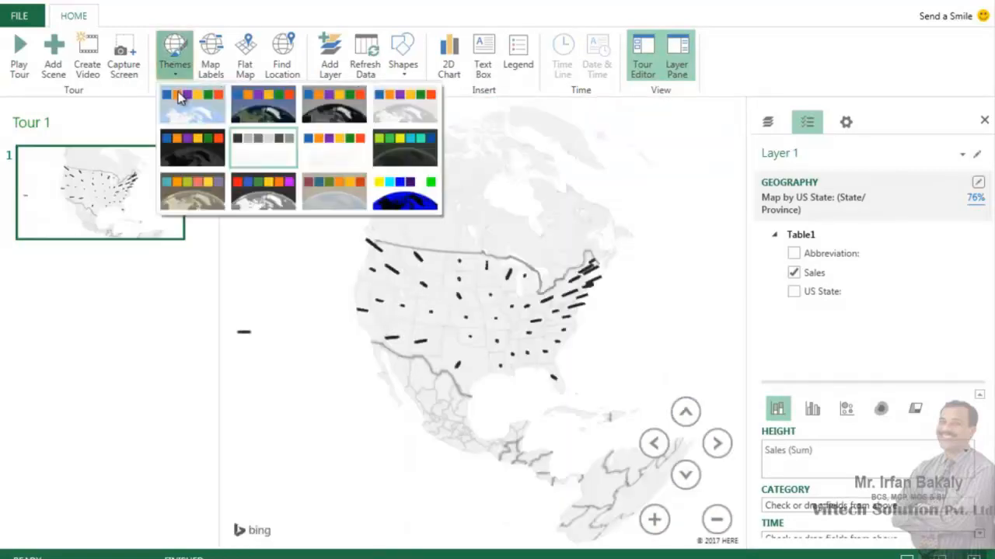
pyautogui.click(179, 97)
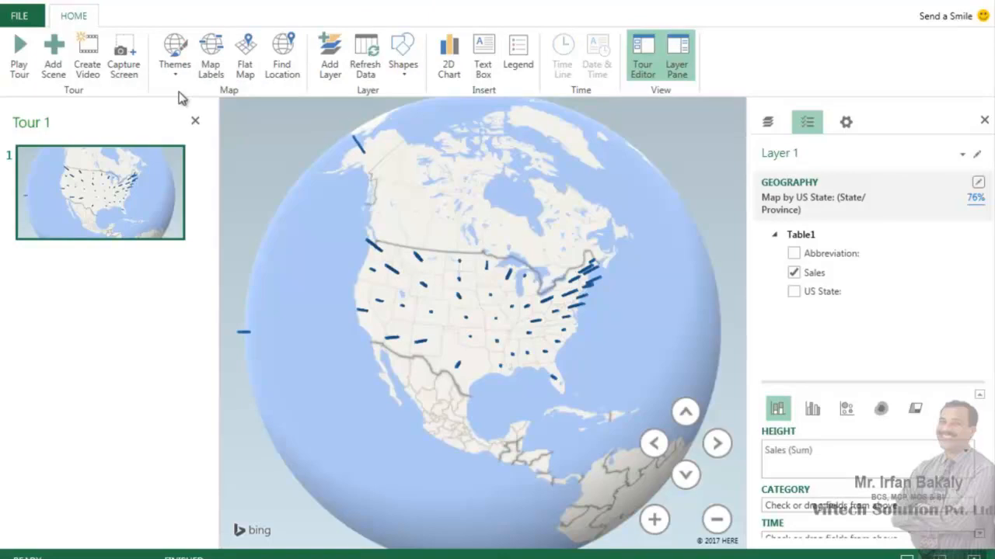
# Step: Turn on the map labels, and preview the flat map before returning to the 3D globe
pyautogui.click(210, 66)
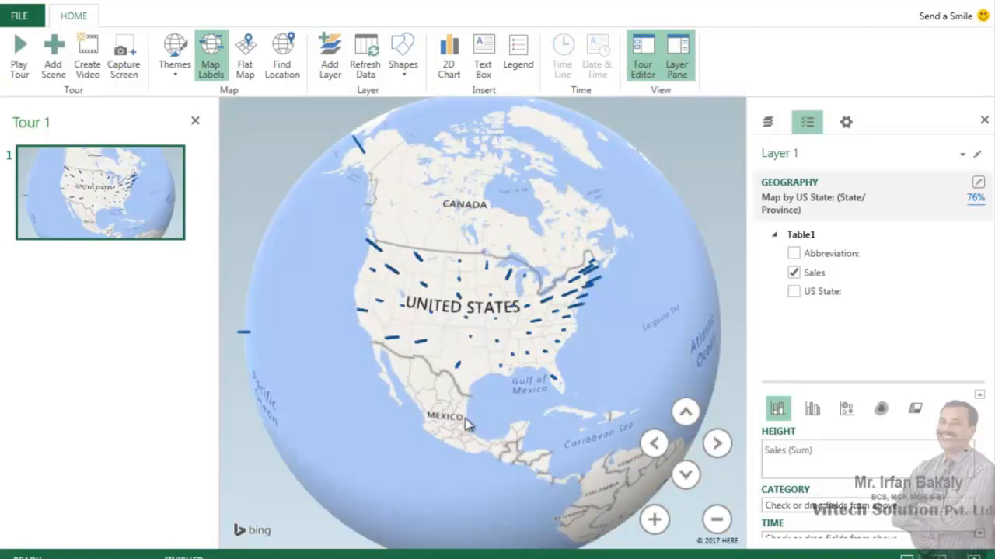
pyautogui.moveTo(609, 335); pyautogui.dragTo(623, 320)
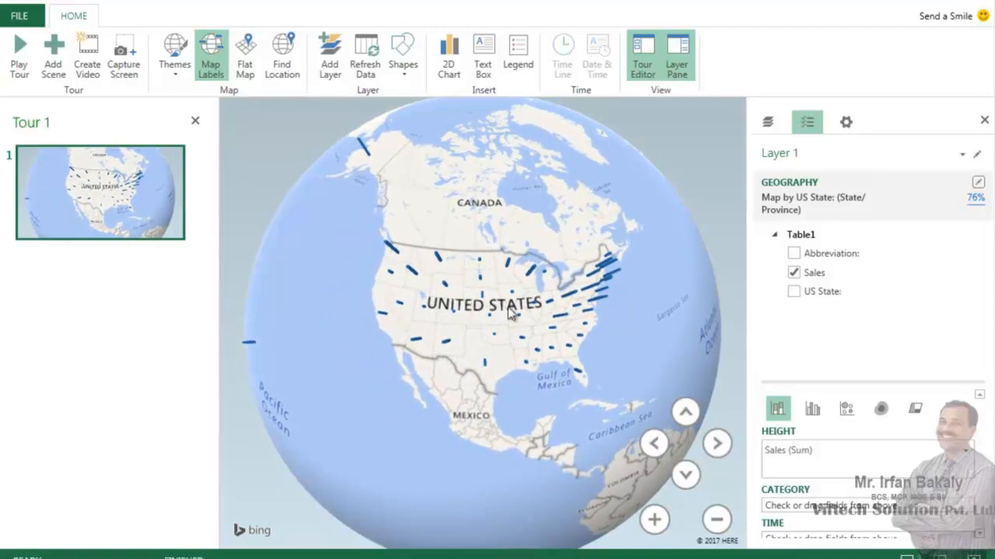
pyautogui.click(241, 68)
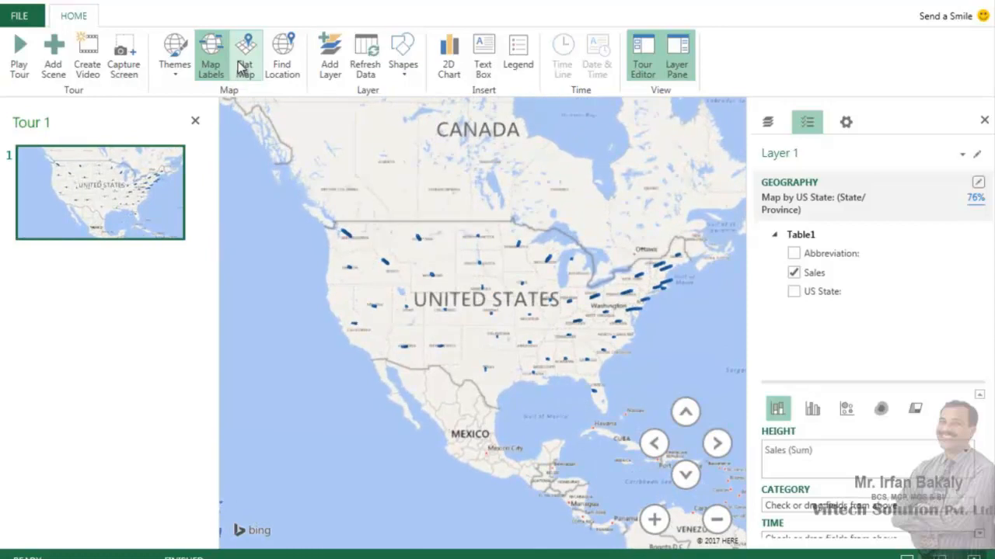
pyautogui.click(242, 69)
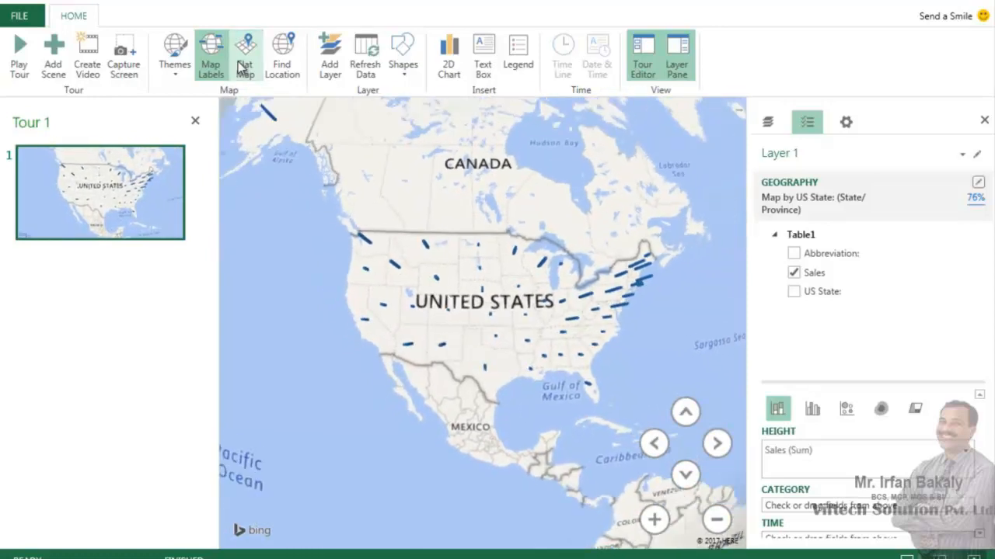
# Step: Find the location karachi on the map and examine the area around it from different zoom levels and tilts
pyautogui.click(280, 68)
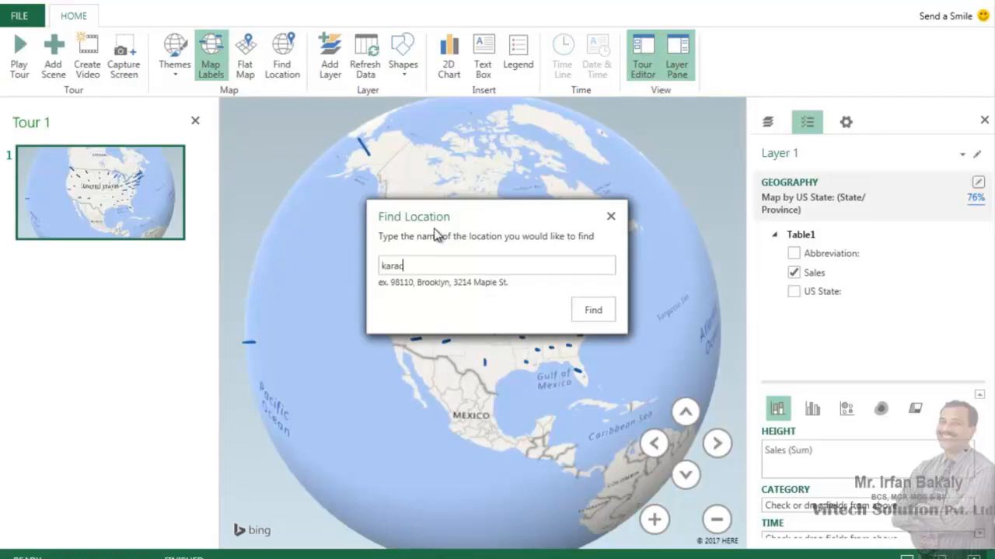
pyautogui.write('karachi')
pyautogui.press('Return')
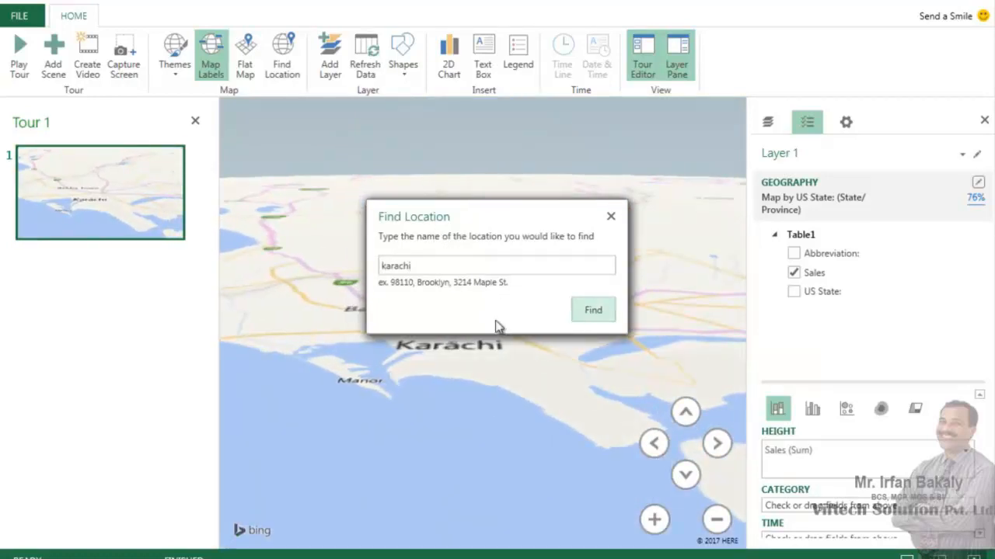
pyautogui.click(610, 217)
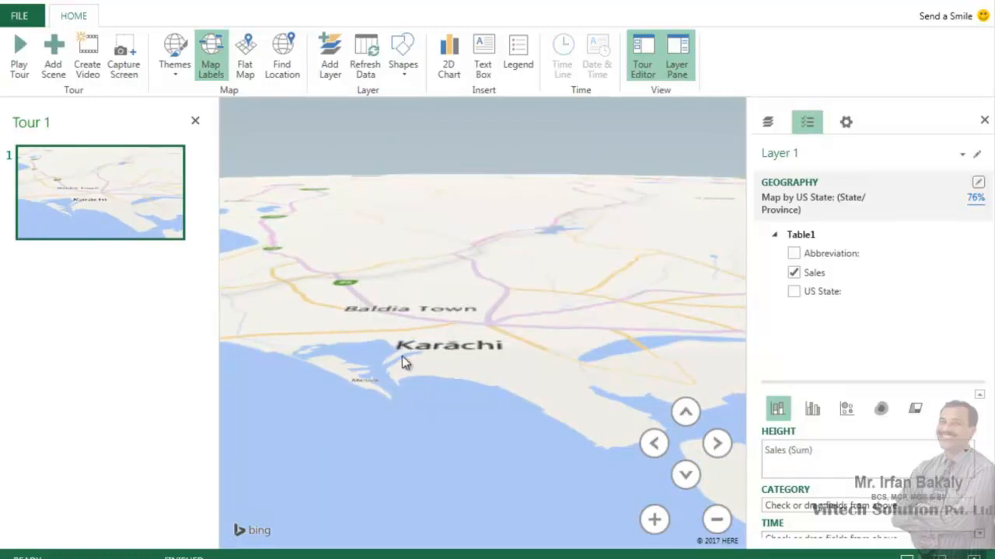
pyautogui.click(716, 522)
pyautogui.click(654, 520)
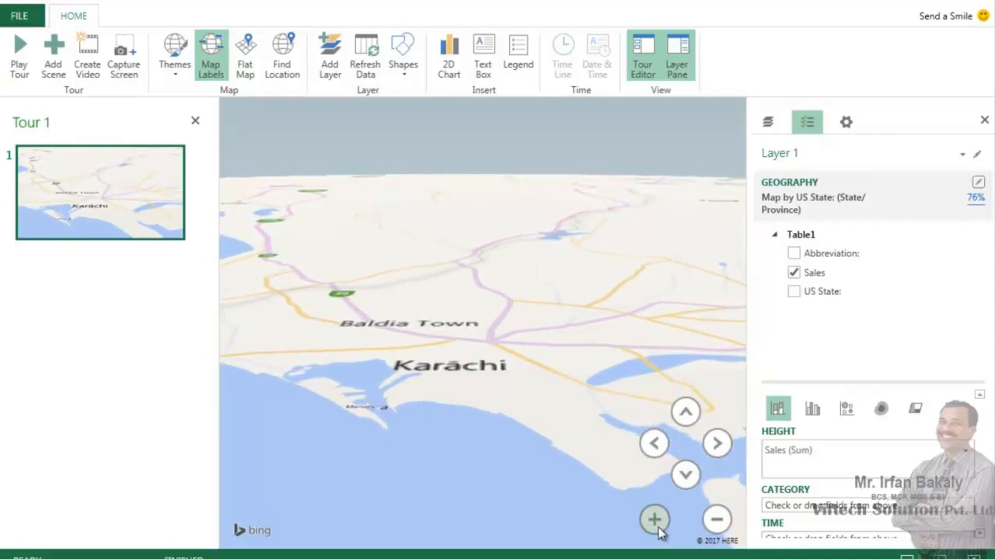
pyautogui.click(686, 472)
pyautogui.click(684, 411)
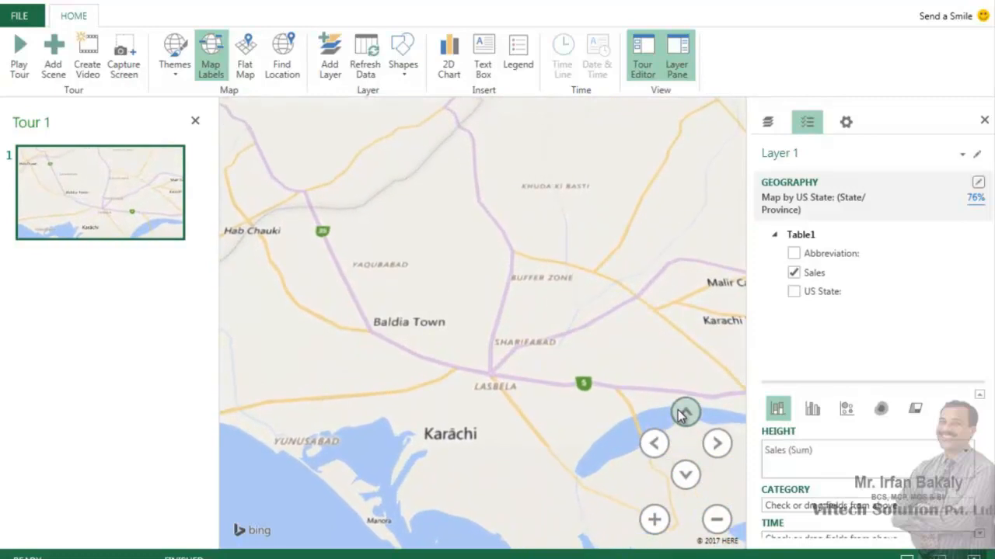
# Step: Zoom the globe out from Karachi and rotate it back to the United States sales columns
pyautogui.click(716, 521)
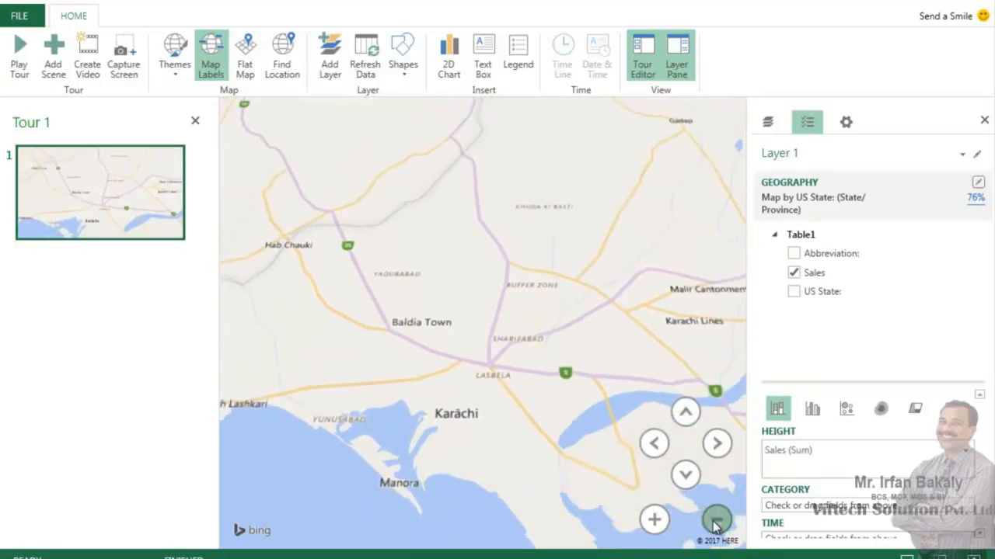
pyautogui.click(716, 527)
pyautogui.click(715, 528)
pyautogui.click(716, 527)
pyautogui.click(715, 528)
pyautogui.click(714, 521)
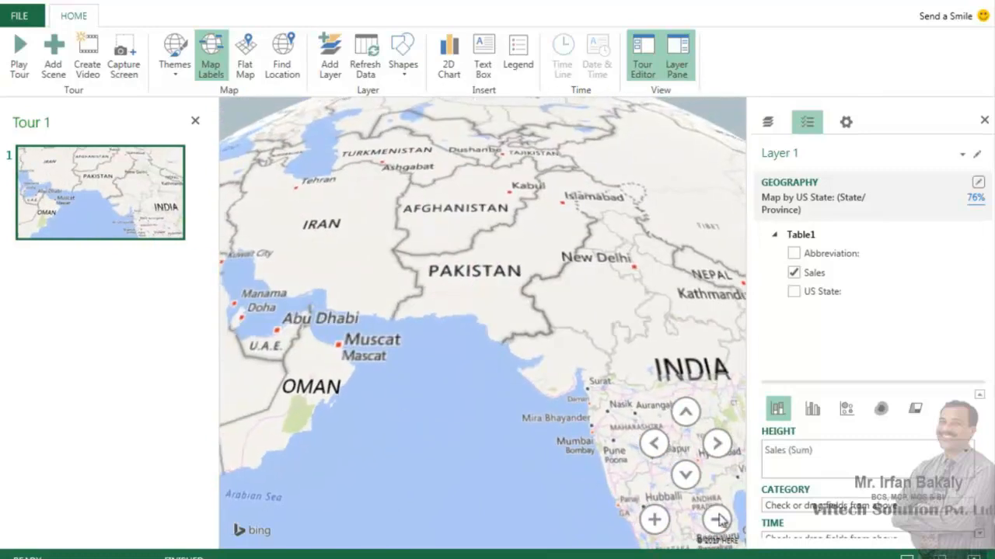
pyautogui.click(725, 527)
pyautogui.click(725, 528)
pyautogui.moveTo(466, 419); pyautogui.dragTo(606, 413)
pyautogui.moveTo(355, 400); pyautogui.dragTo(505, 398)
pyautogui.moveTo(366, 397); pyautogui.dragTo(364, 420)
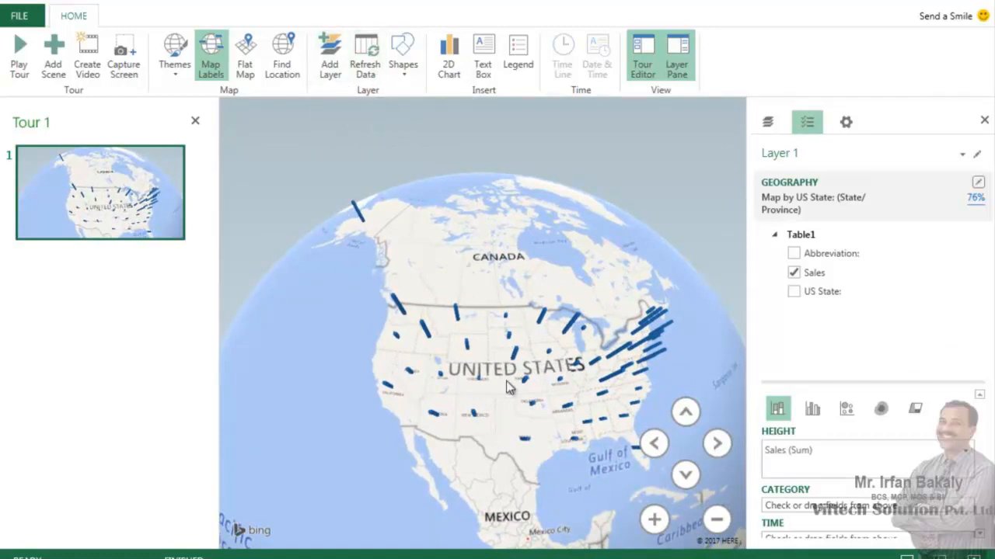
pyautogui.moveTo(497, 384); pyautogui.dragTo(475, 358)
# Step: Switch to the Excel worksheet and review the US State column from Florida down to its last row and back up
pyautogui.hotkey('alt', 'Tab')
pyautogui.click(94, 292)
pyautogui.click(9, 293)
pyautogui.click(49, 293)
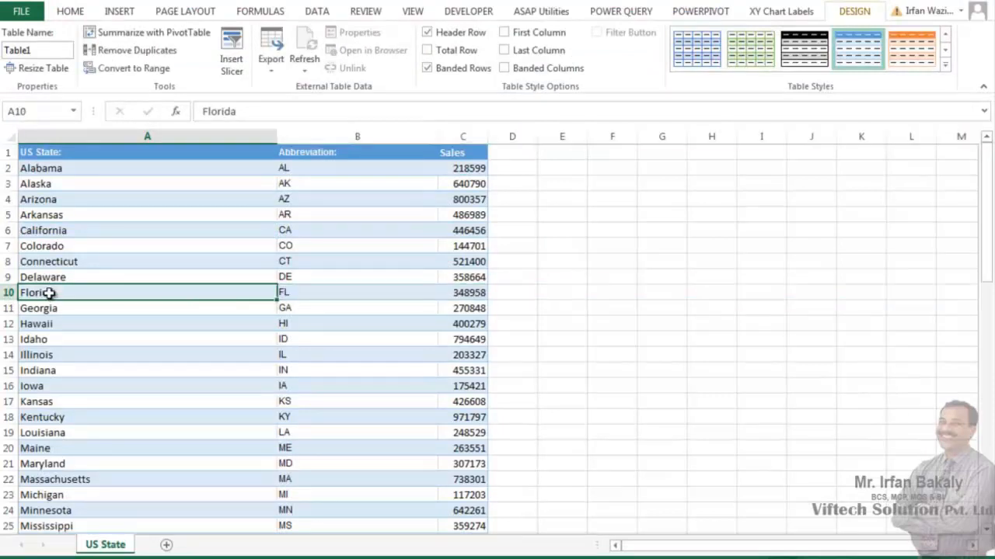
pyautogui.hotkey('ctrl', 'Down')
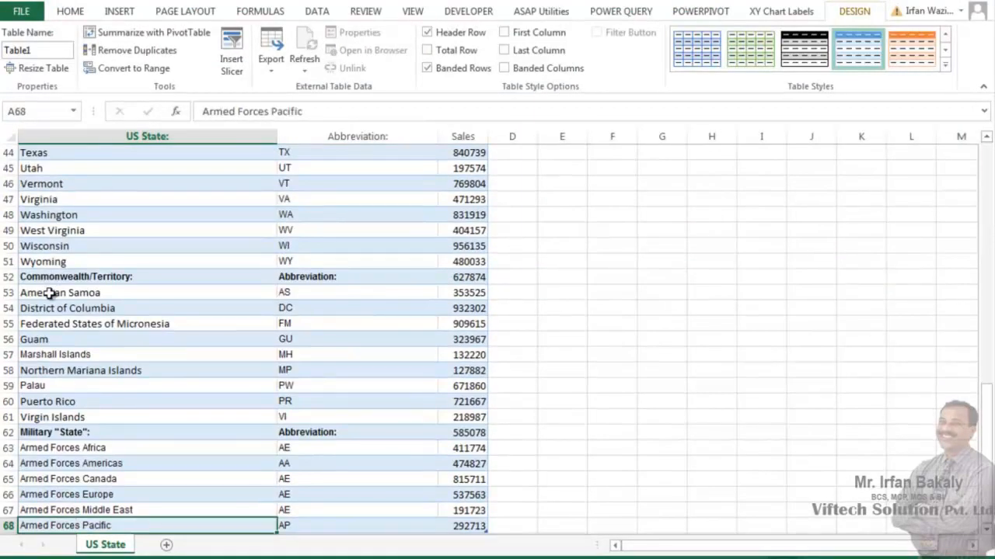
pyautogui.hotkey('ctrl', 'Up')
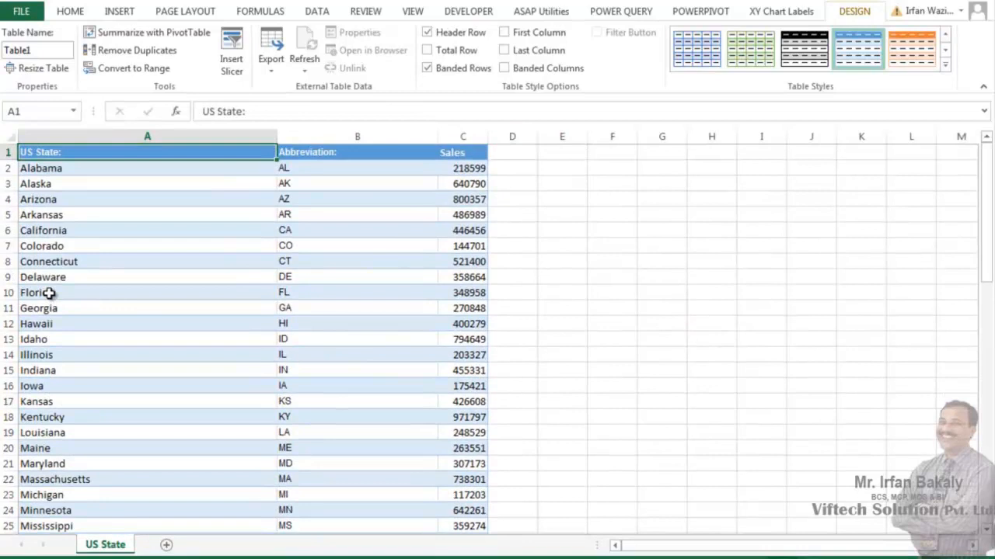
# Step: Delete worksheet rows 11 to 68, Georgia through Armed Forces Pacific, and refresh the data in Power Map
pyautogui.click(4, 308)
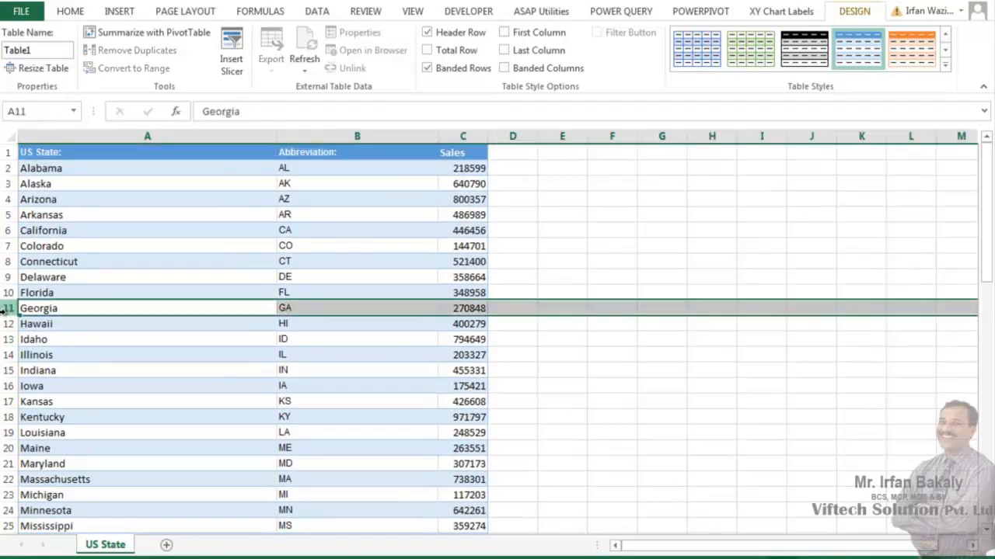
pyautogui.hotkey('ctrl', 'shift', 'Down')
pyautogui.rightClick(4, 309)
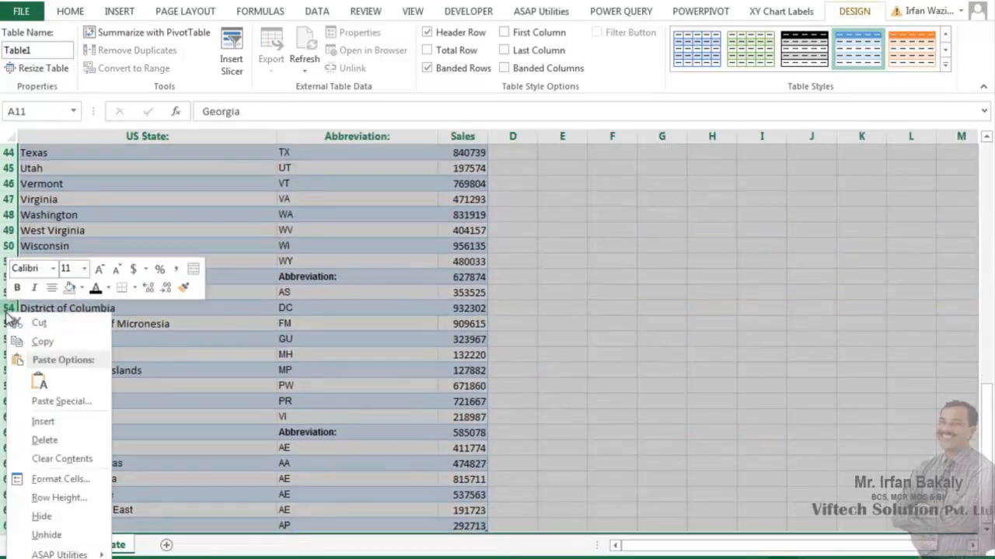
pyautogui.click(39, 439)
pyautogui.click(127, 249)
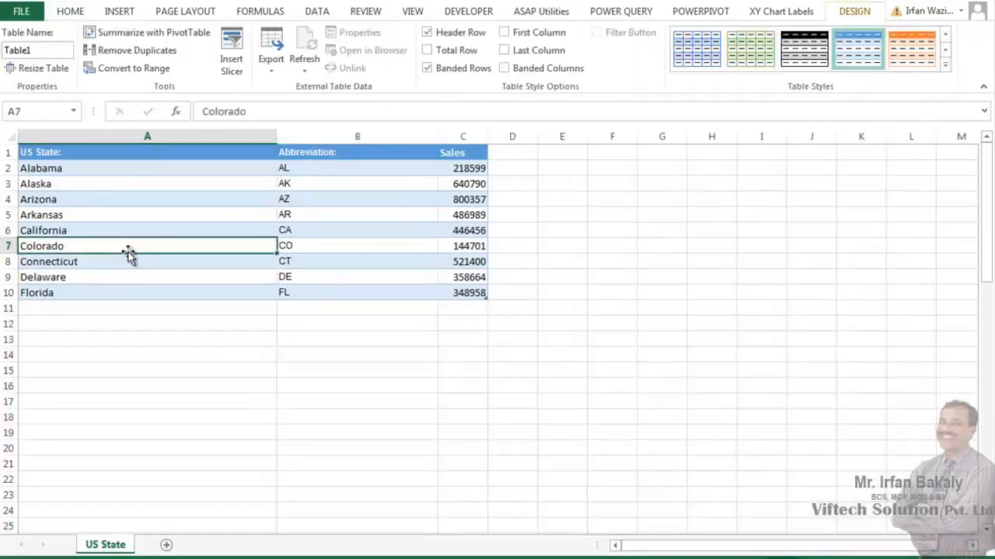
pyautogui.hotkey('ctrl', 'Home')
pyautogui.hotkey('alt', 'Tab')
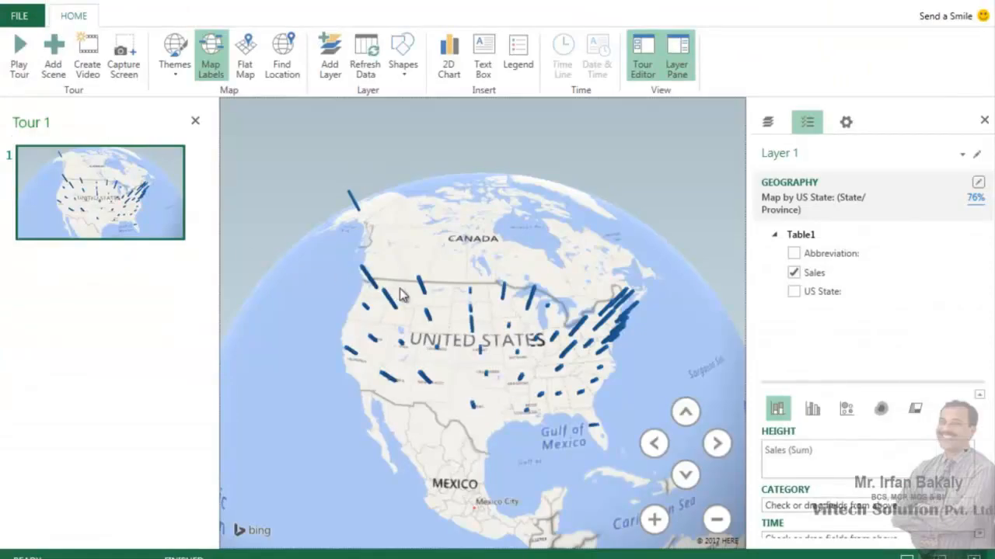
pyautogui.click(370, 63)
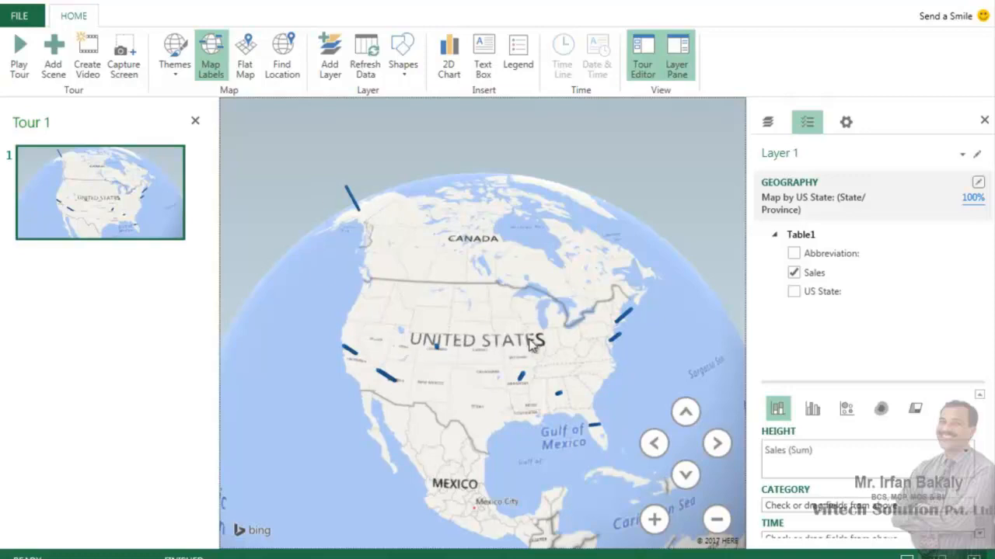
# Step: Undo the row deletion in the Excel worksheet and refresh the Power Map data from the restored table
pyautogui.hotkey('alt', 'Tab')
pyautogui.click(101, 306)
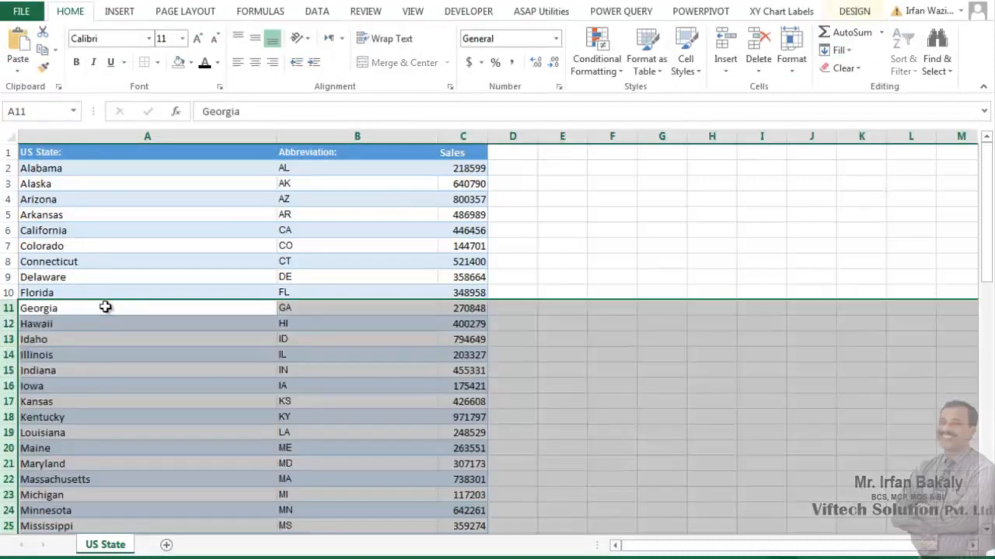
pyautogui.click(107, 321)
pyautogui.hotkey('alt', 'Tab')
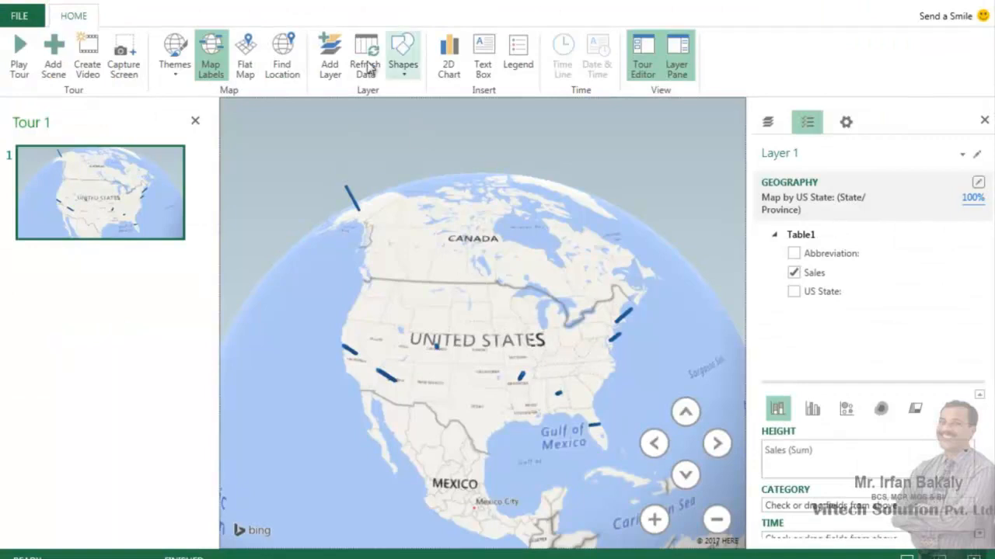
pyautogui.click(365, 55)
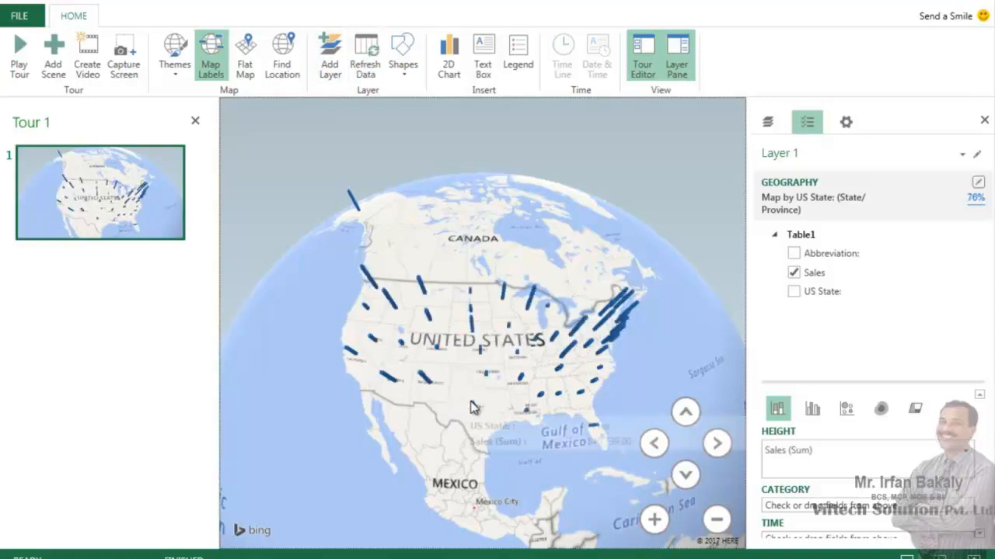
# Step: Focus on California and Nevada and change the sales columns' shape to a triangle
pyautogui.scroll(5, 382, 334)
pyautogui.scroll(3, 446, 354)
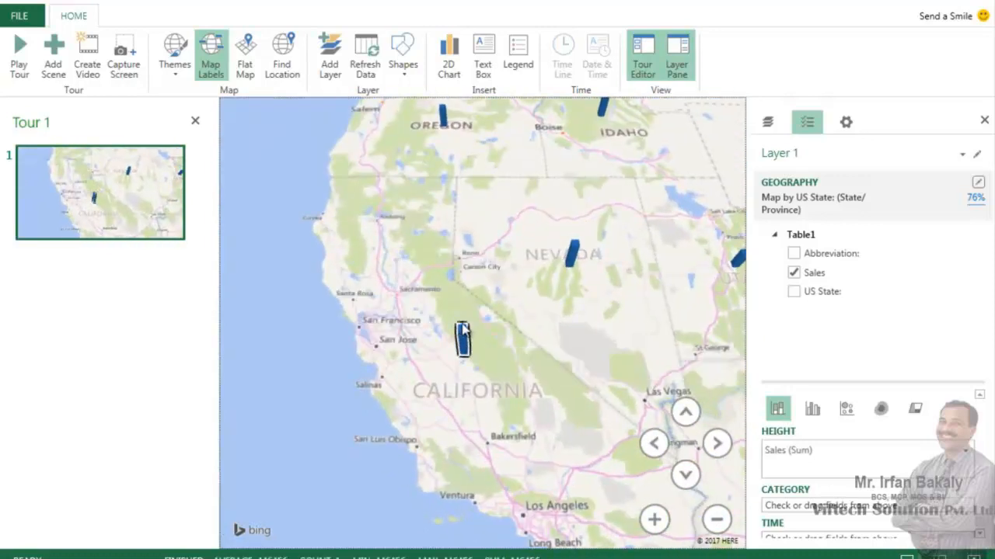
pyautogui.moveTo(484, 161); pyautogui.dragTo(479, 209)
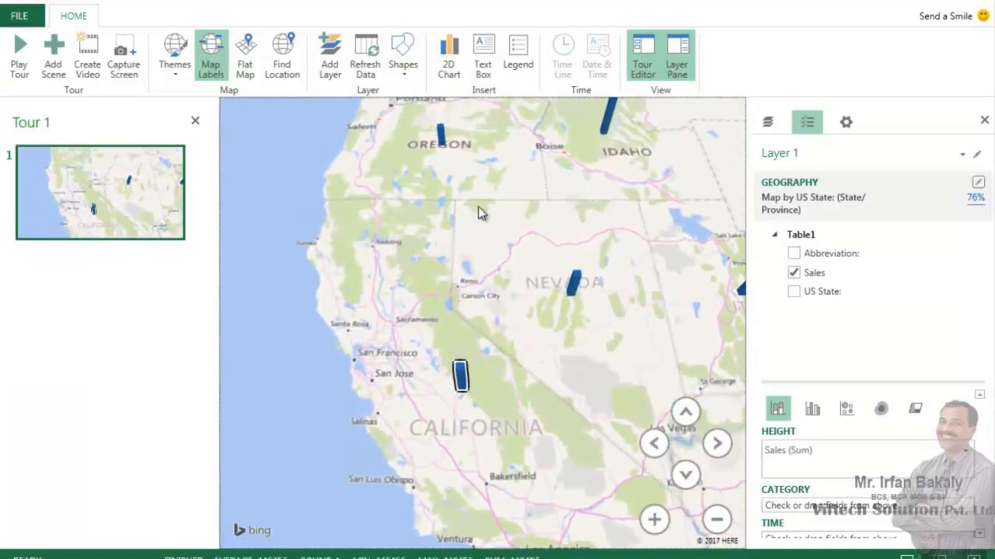
pyautogui.click(400, 73)
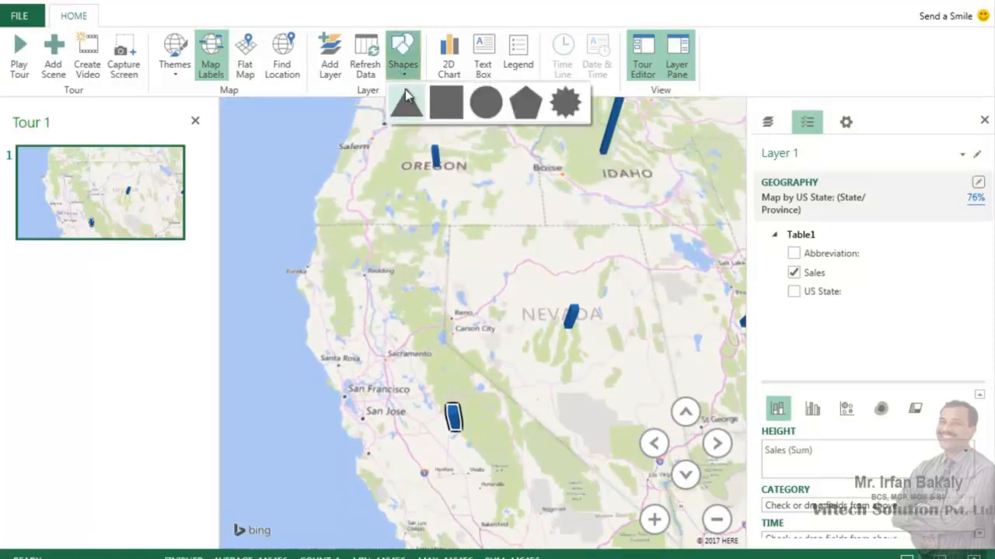
pyautogui.click(406, 106)
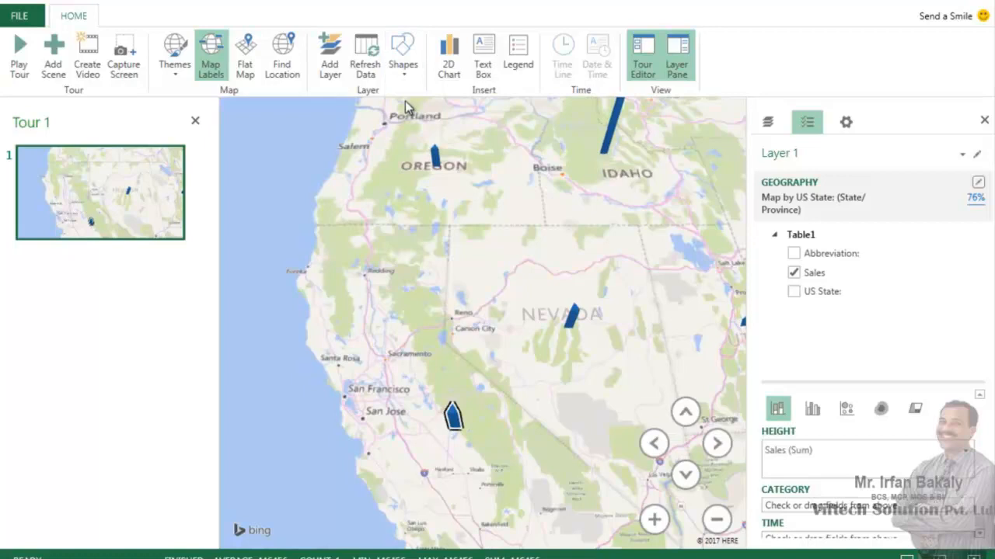
# Step: Try the circle, pentagon and star shapes on the sales columns and return them to the triangle shape
pyautogui.click(403, 53)
pyautogui.click(444, 104)
pyautogui.click(404, 66)
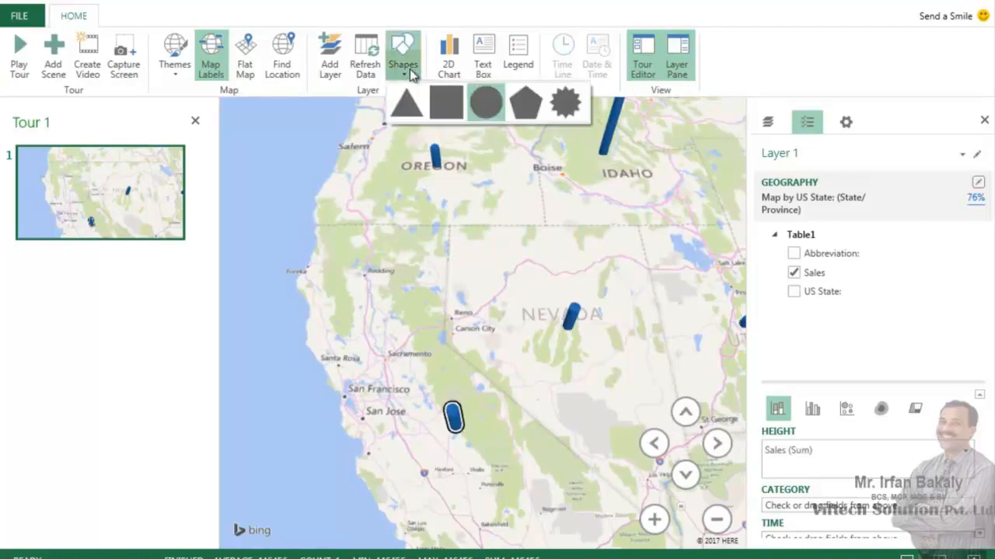
pyautogui.click(526, 106)
pyautogui.click(402, 53)
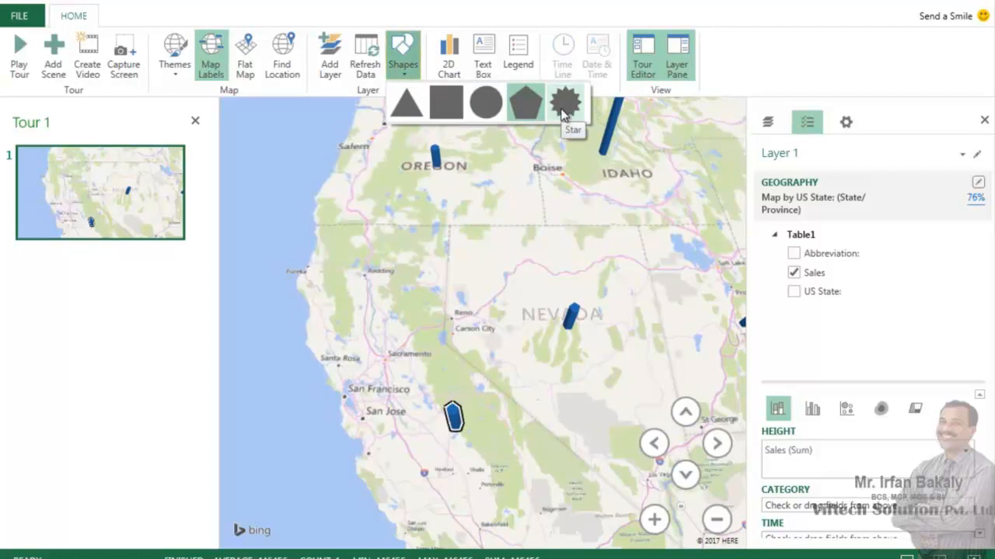
pyautogui.click(565, 107)
pyautogui.click(401, 76)
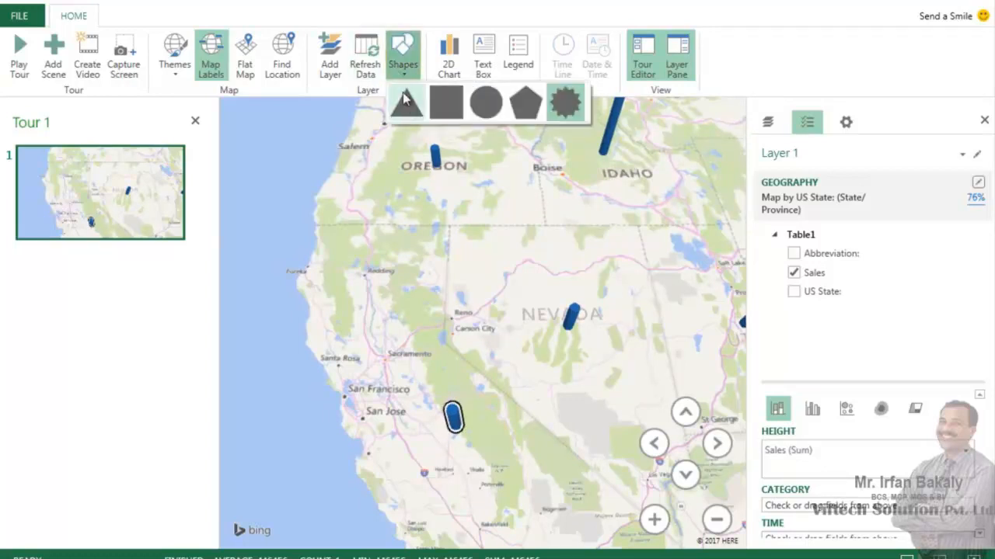
pyautogui.click(406, 107)
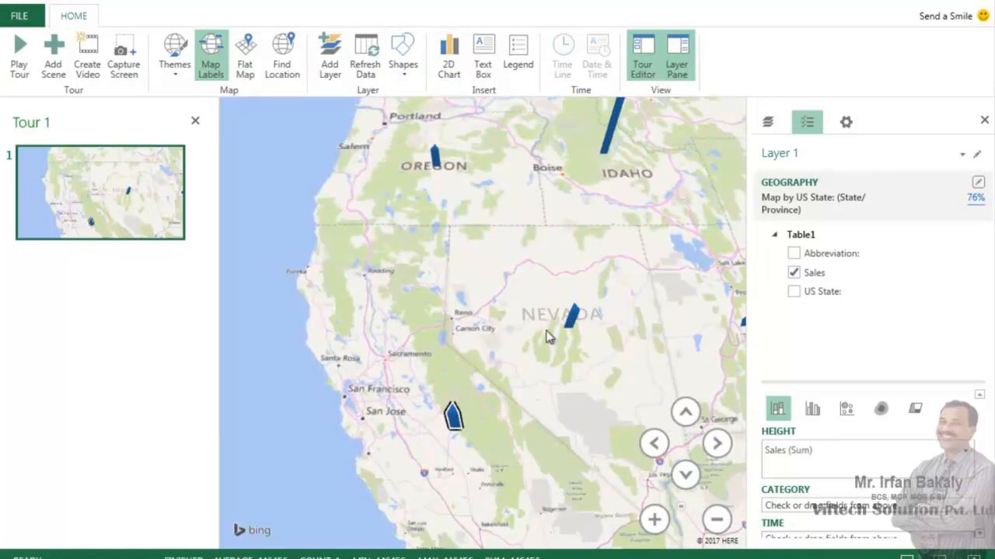
# Step: Show the whole North American globe and add a text box titled "My Map" to the scene
pyautogui.moveTo(610, 352); pyautogui.dragTo(511, 246)
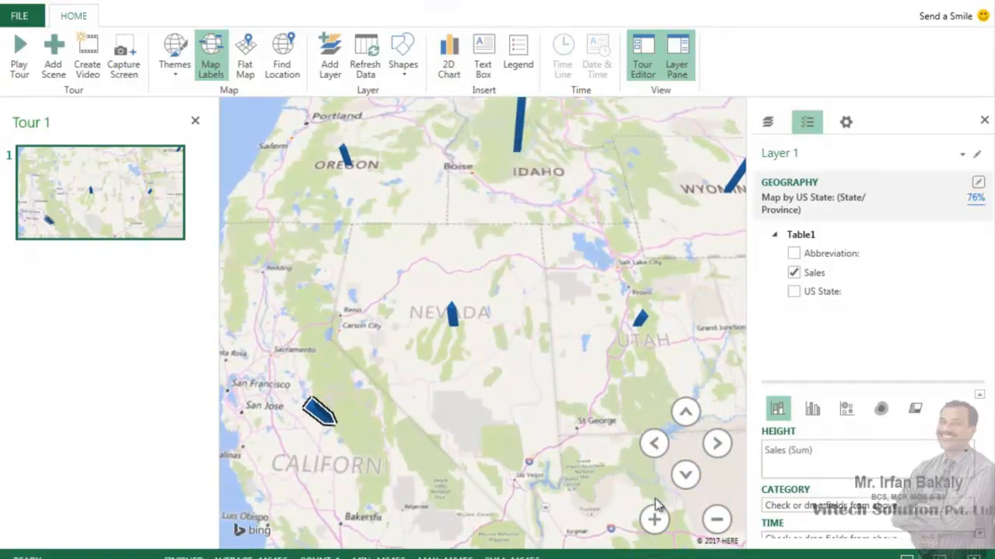
pyautogui.click(716, 520)
pyautogui.click(715, 524)
pyautogui.click(714, 524)
pyautogui.moveTo(642, 424); pyautogui.dragTo(655, 443)
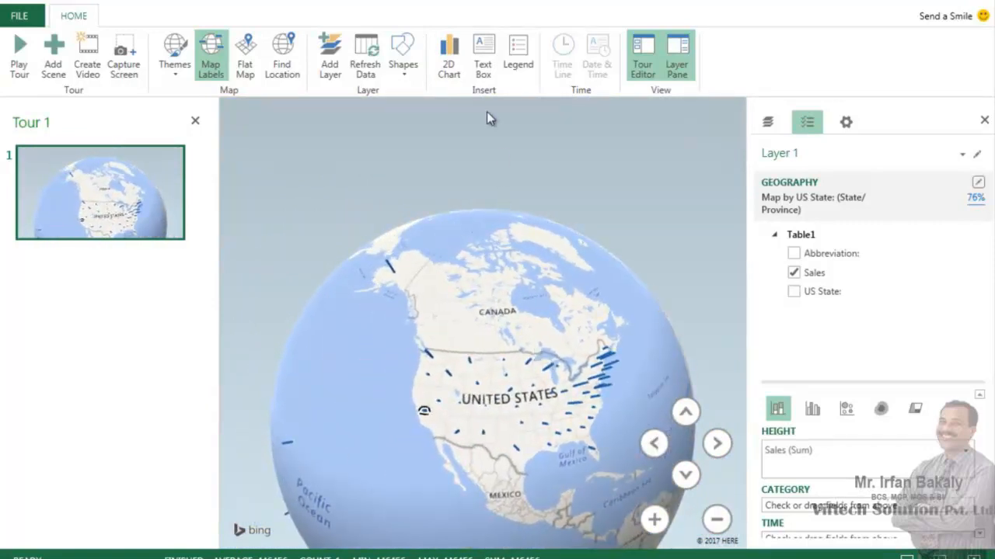
pyautogui.click(483, 66)
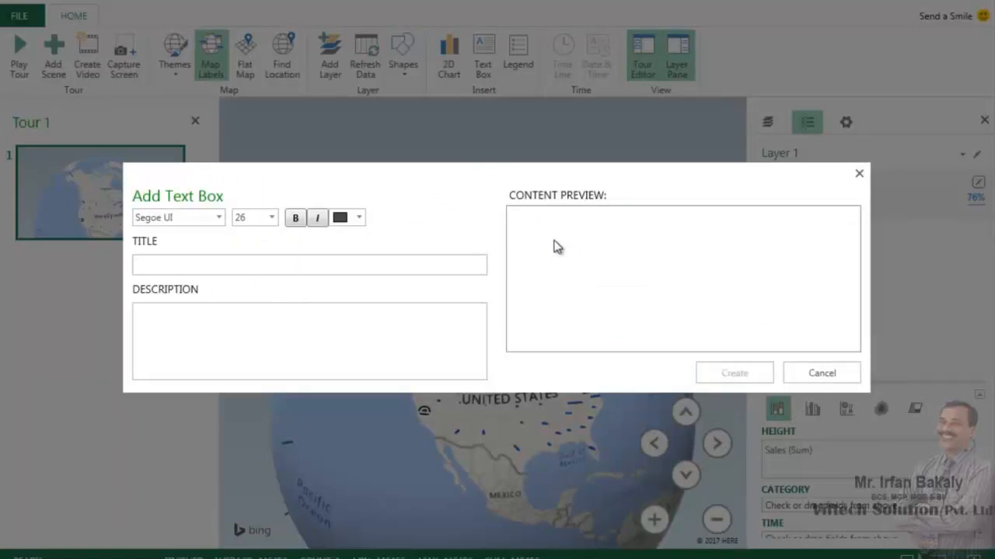
pyautogui.click(317, 258)
pyautogui.write('My Map')
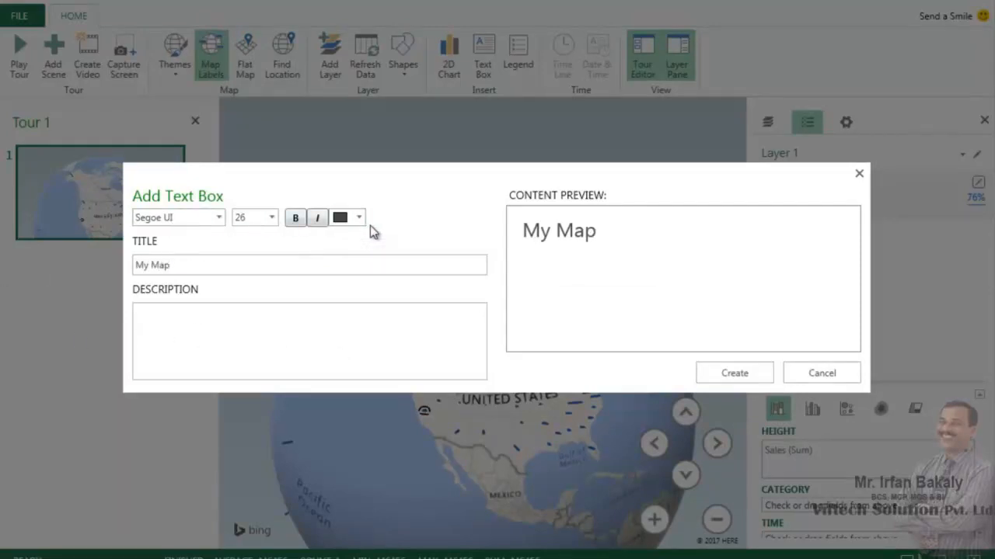
pyautogui.click(723, 373)
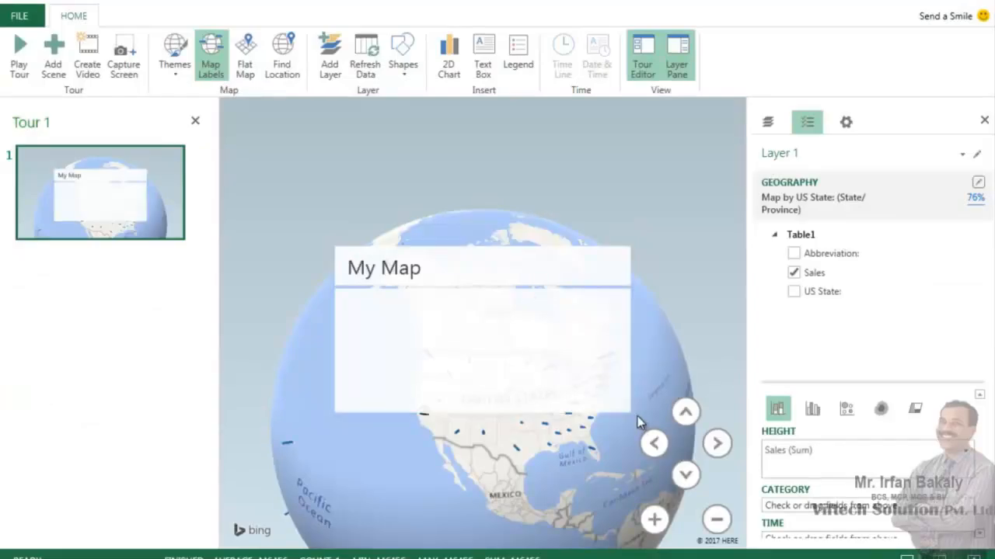
# Step: Shrink the My Map text box to fit its title and move it to the empty sky northeast of the globe
pyautogui.moveTo(631, 414); pyautogui.dragTo(470, 301)
pyautogui.moveTo(419, 241); pyautogui.dragTo(661, 151)
pyautogui.click(520, 225)
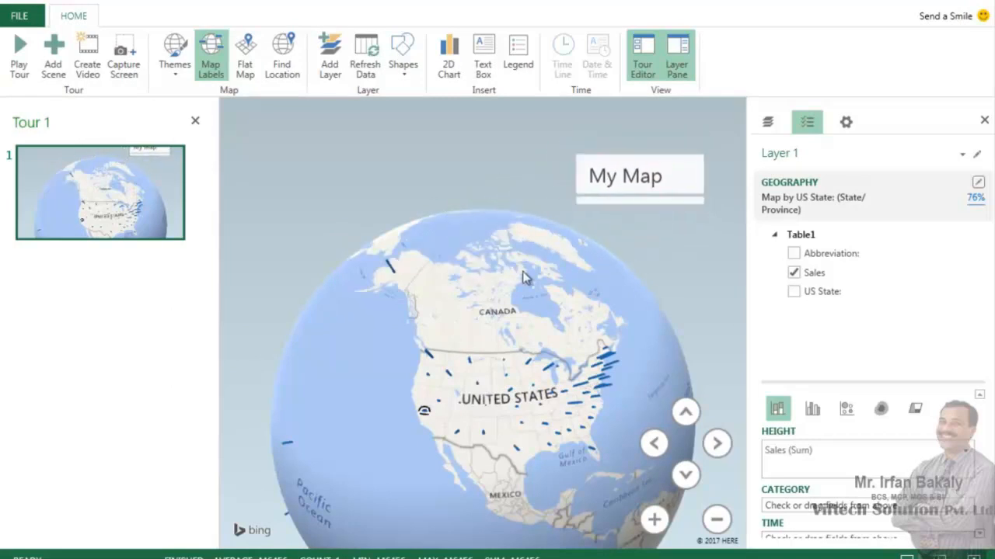
# Step: Take a closer look at the United States columns and delete the My Map text box from the scene
pyautogui.scroll(5, 567, 395)
pyautogui.moveTo(355, 361); pyautogui.dragTo(527, 398)
pyautogui.moveTo(705, 195)
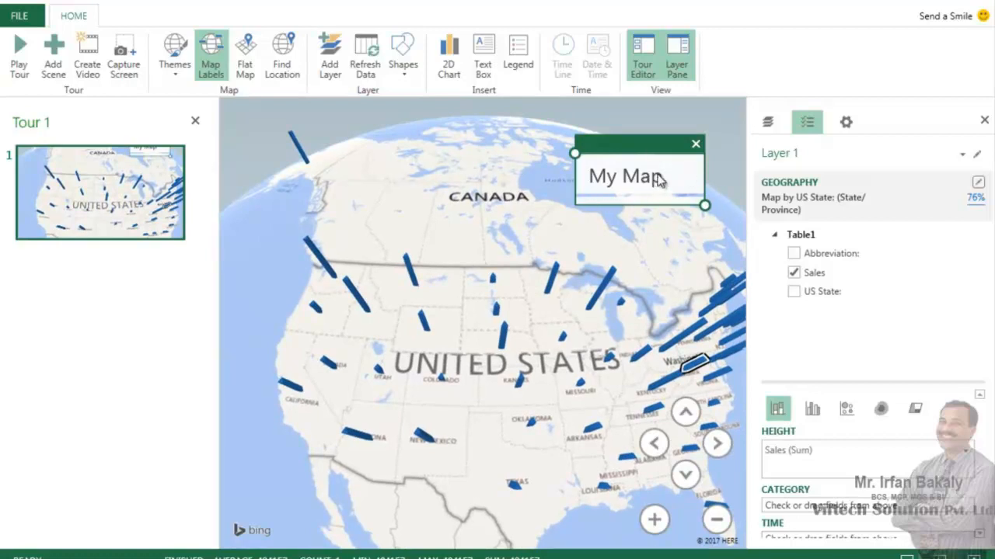
pyautogui.click(695, 145)
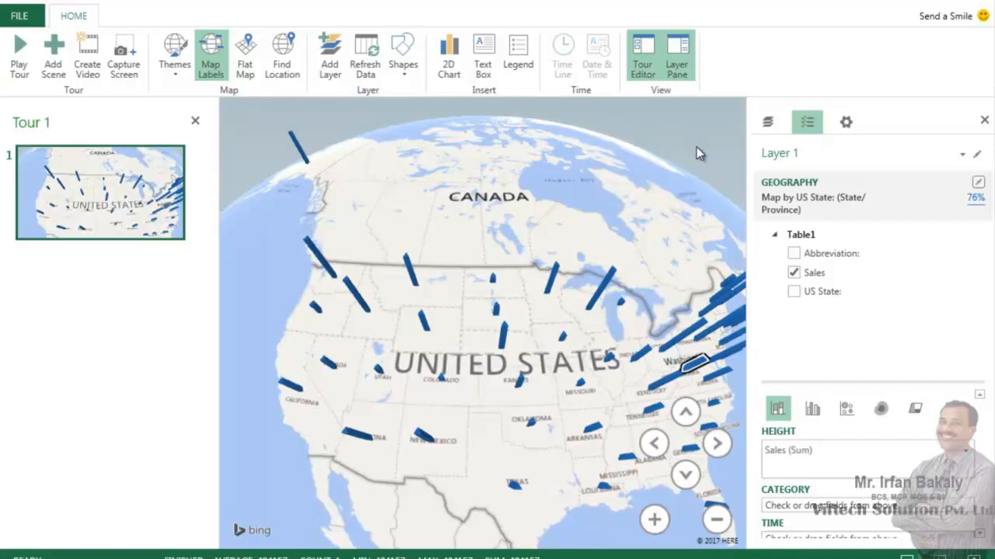
# Step: Hide the Tour Editor and the Layer Pane and display both again
pyautogui.click(641, 64)
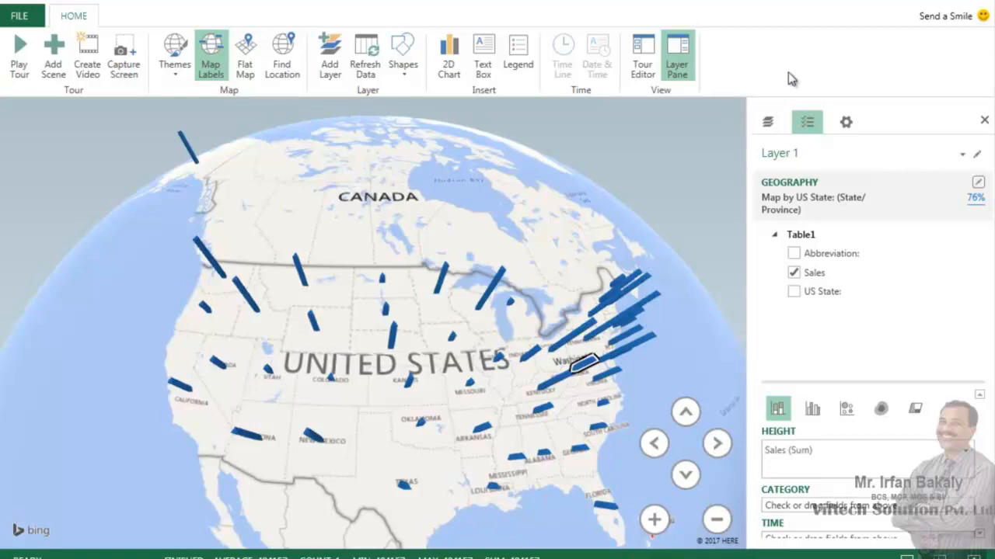
pyautogui.click(677, 64)
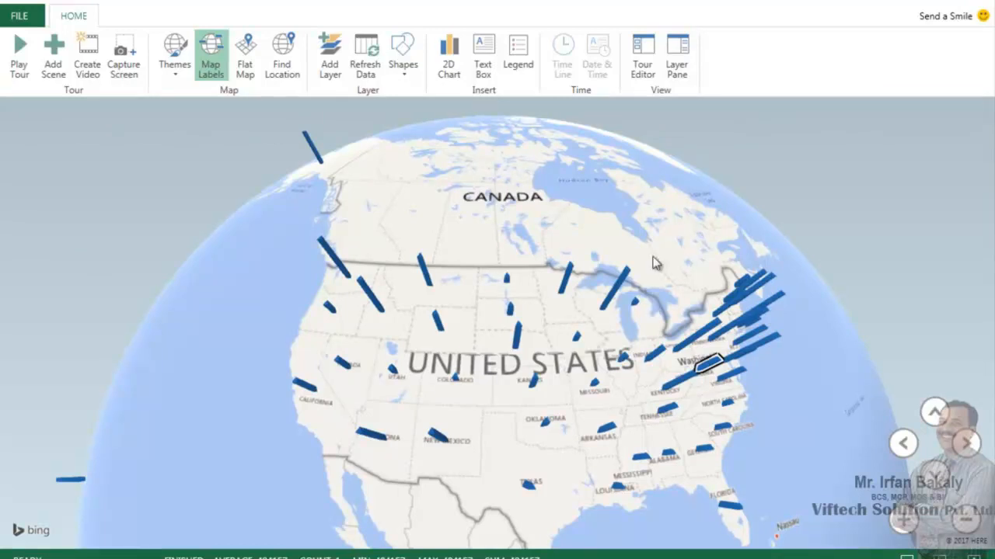
pyautogui.click(655, 78)
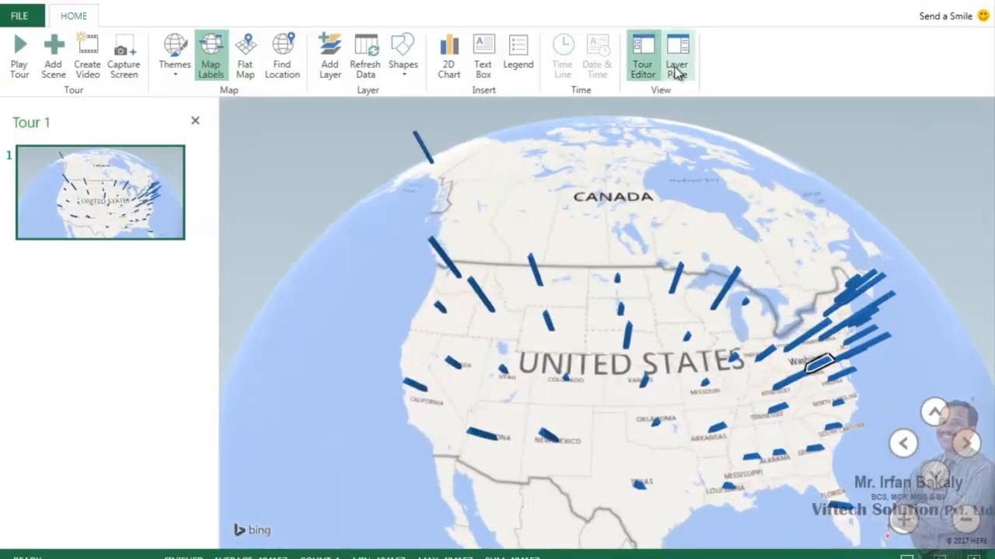
pyautogui.click(676, 71)
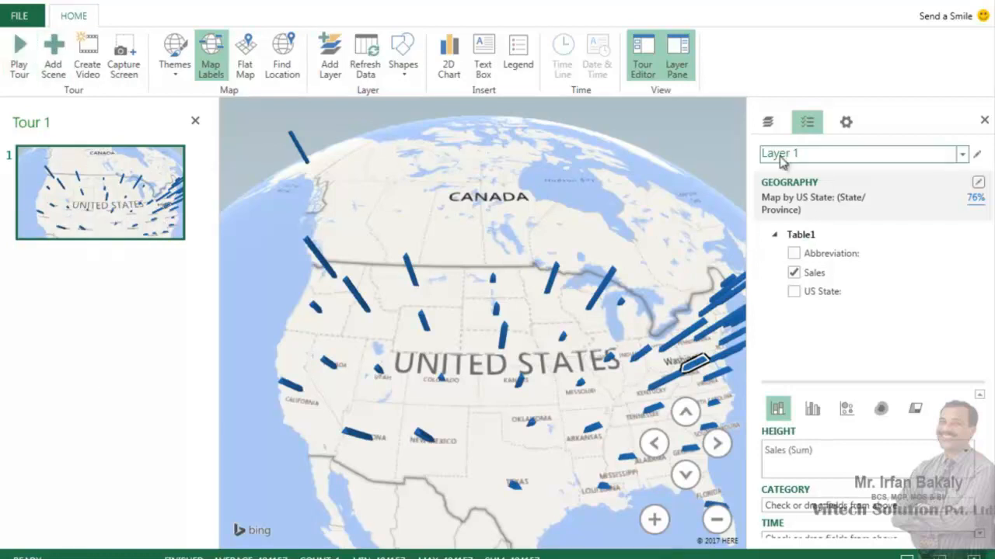
# Step: Review the layer list, the field list and the scene options for duration, name and transition effect
pyautogui.click(767, 123)
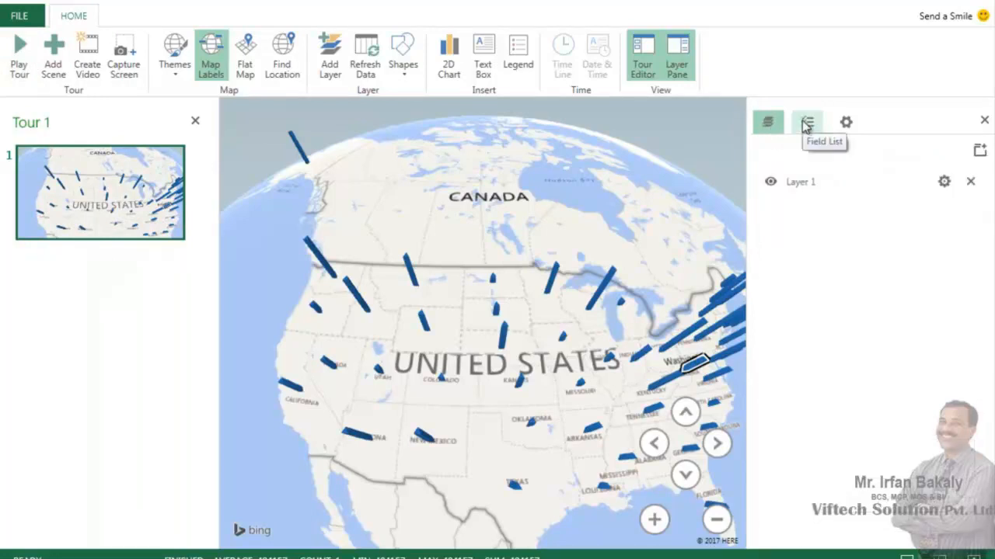
pyautogui.click(806, 124)
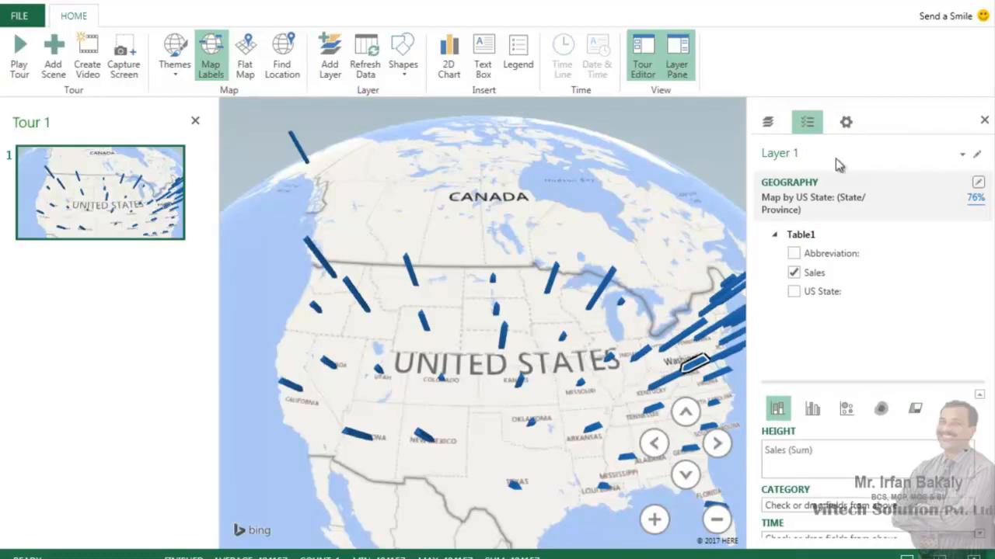
pyautogui.click(847, 124)
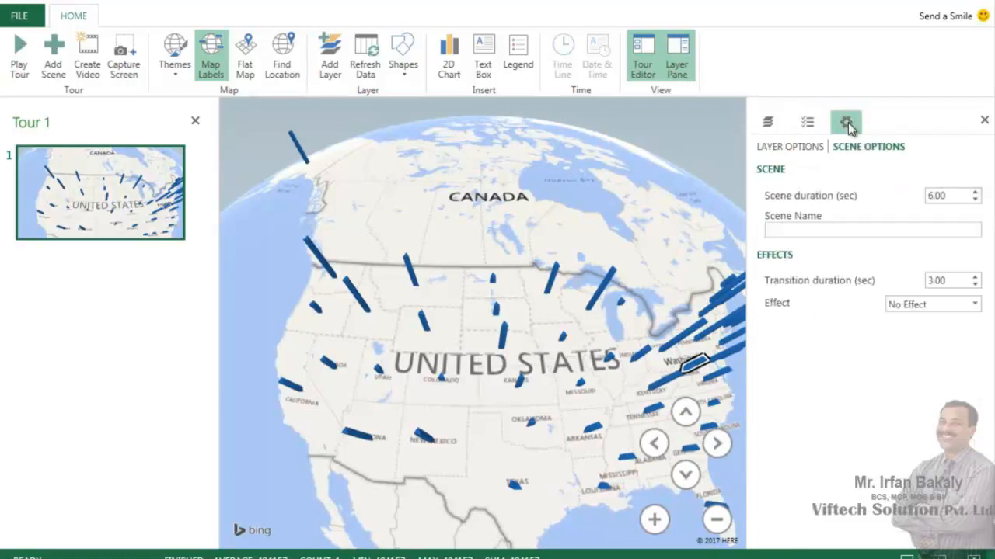
# Step: Hide Layer 1 in the scene and show it again with the whole United States in view
pyautogui.click(769, 124)
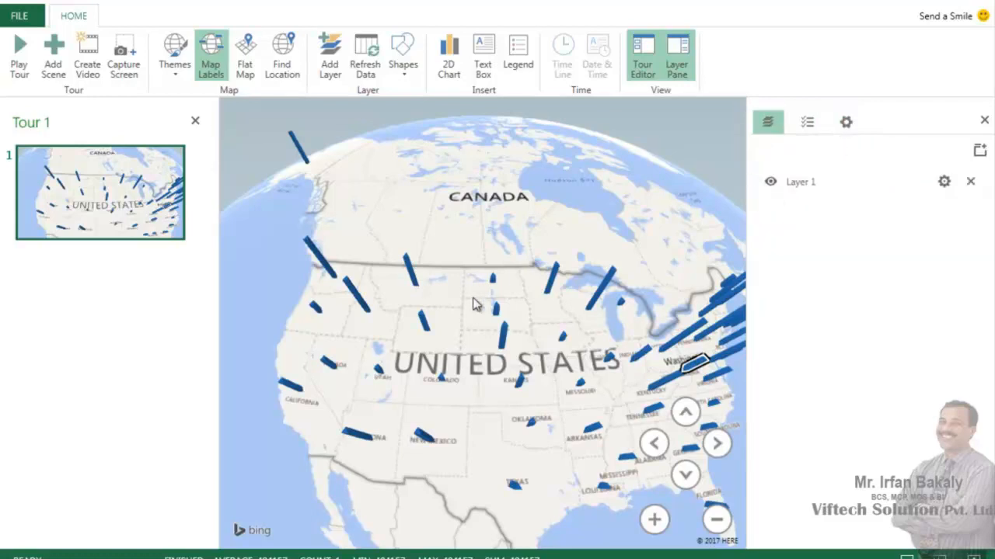
pyautogui.click(716, 520)
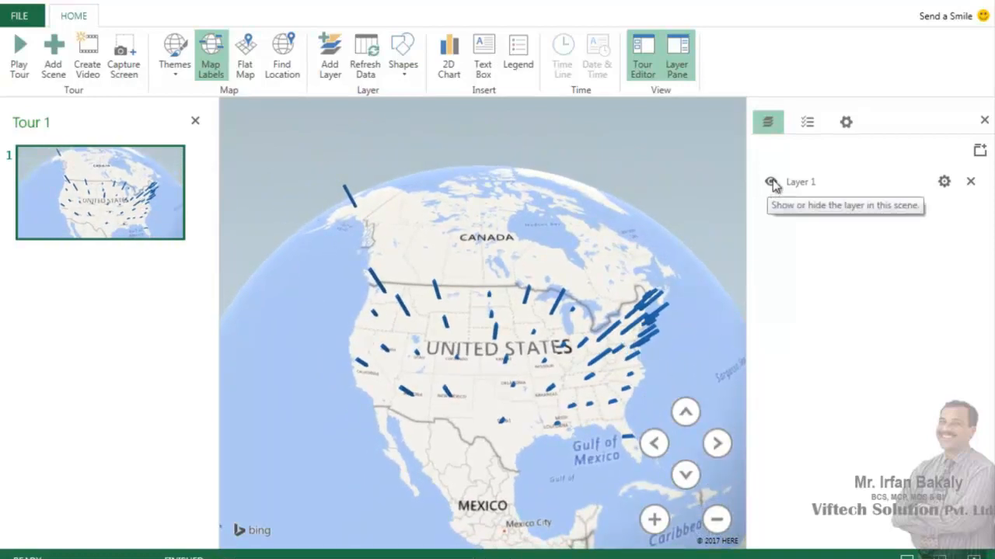
pyautogui.click(772, 181)
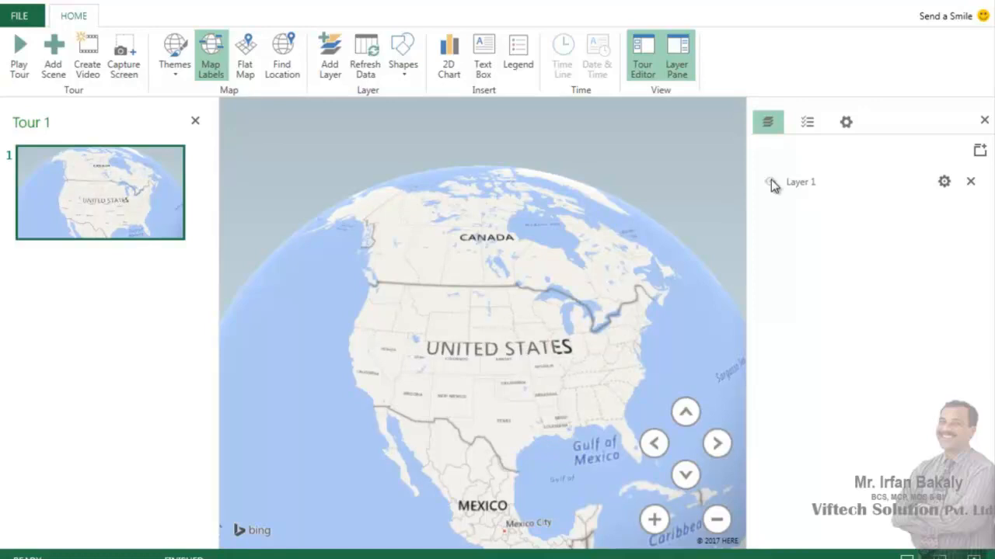
pyautogui.click(771, 181)
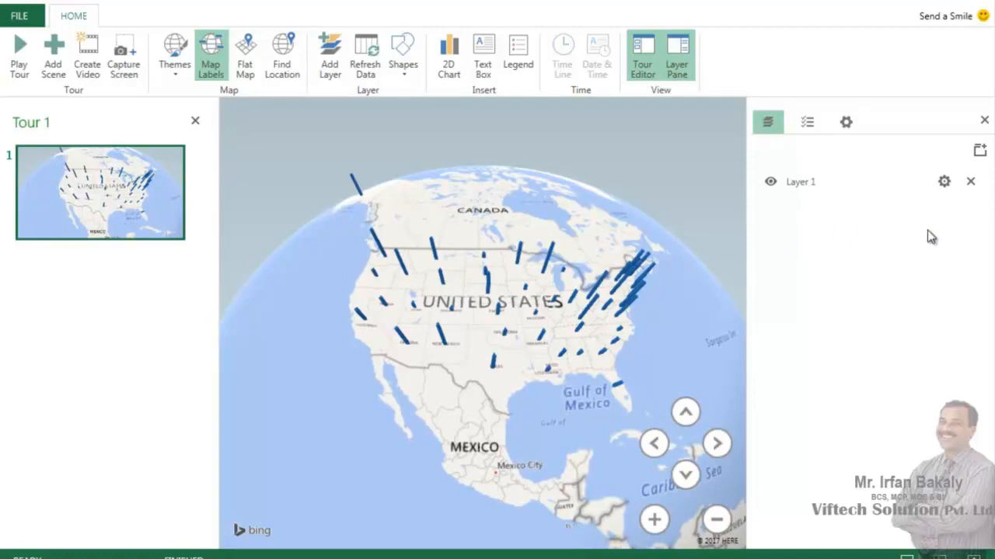
# Step: Rename Layer 1 as "US Satate Sales Data" in its layer options
pyautogui.click(945, 184)
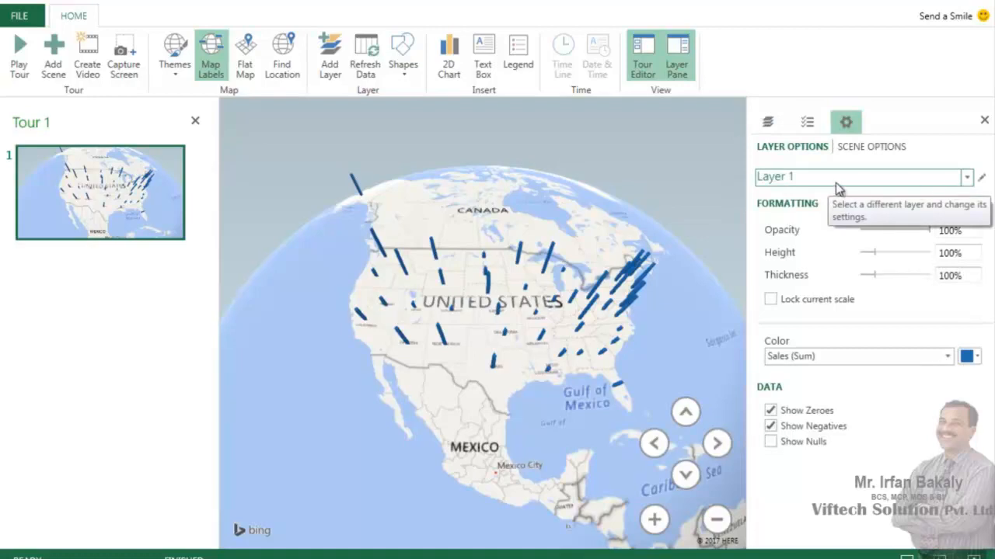
pyautogui.click(982, 180)
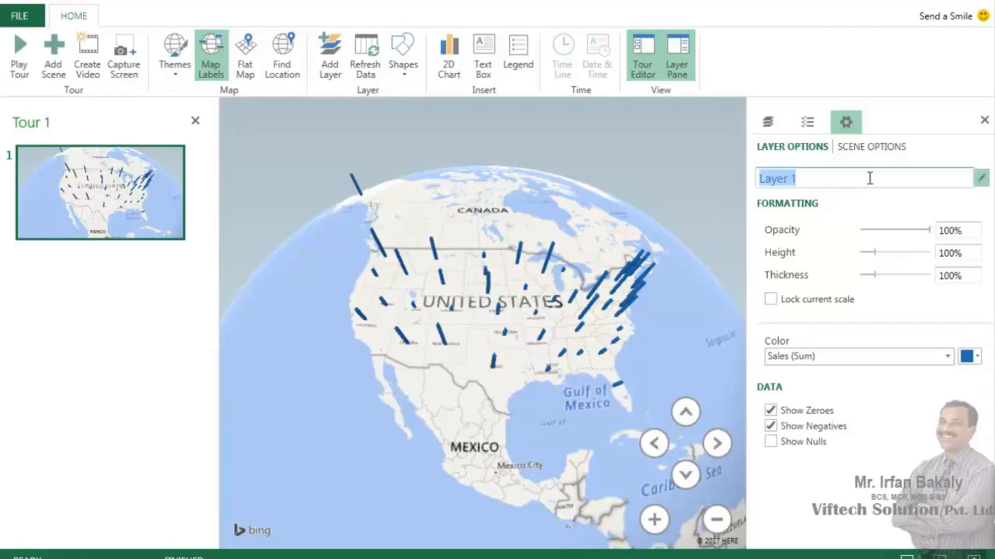
pyautogui.write('US Satate Sales Data')
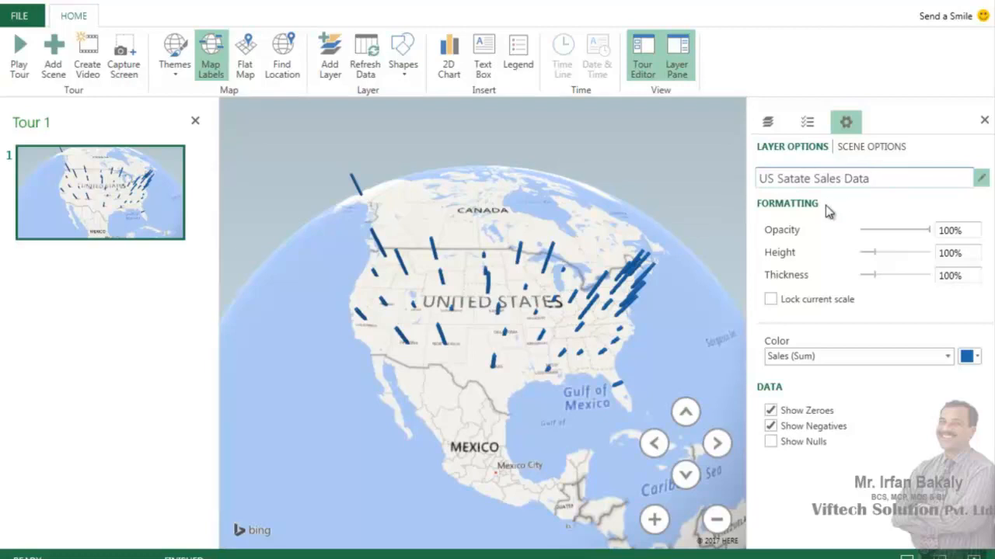
pyautogui.click(854, 213)
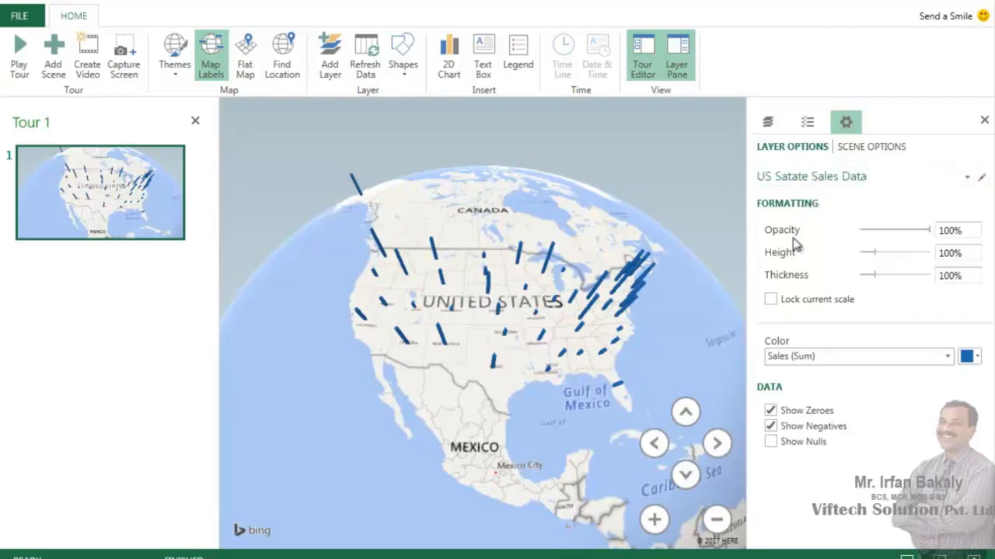
# Step: Set the sales columns' height to 214% and their thickness to 367%
pyautogui.moveTo(637, 277); pyautogui.dragTo(635, 309)
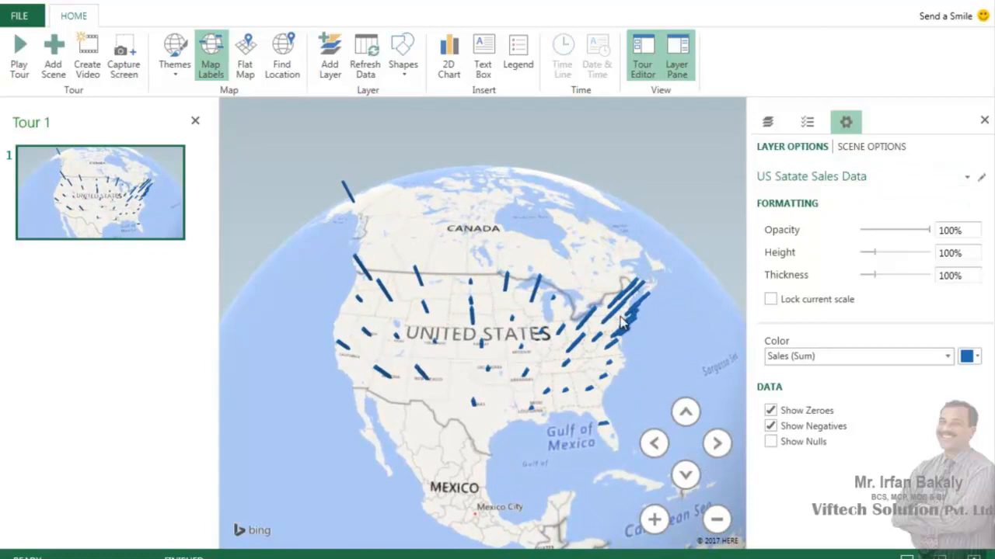
pyautogui.moveTo(929, 231); pyautogui.dragTo(947, 251)
pyautogui.moveTo(875, 255); pyautogui.dragTo(912, 274)
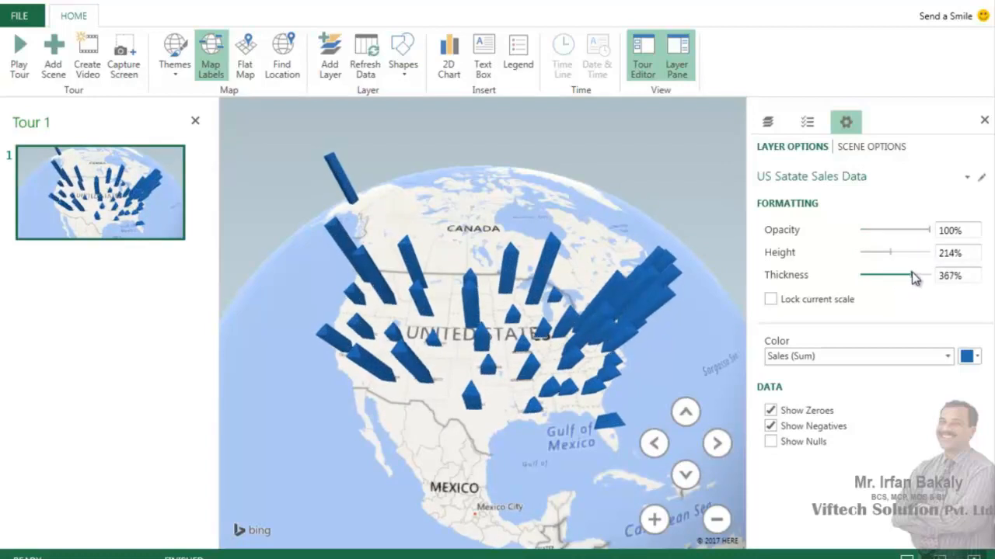
# Step: Try yellow and red for the Sales (Sum) columns and settle on green as the layer colour
pyautogui.click(886, 357)
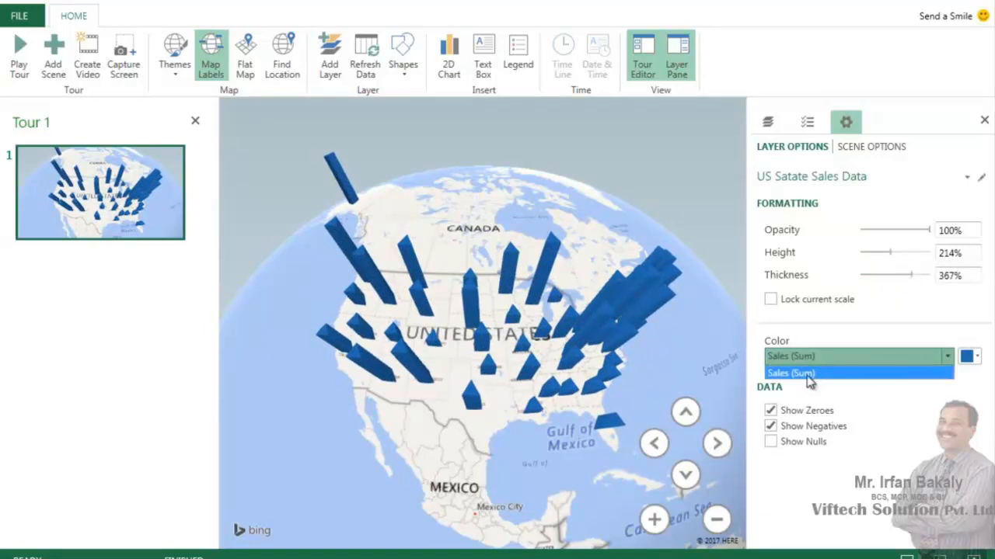
pyautogui.click(982, 361)
pyautogui.click(975, 358)
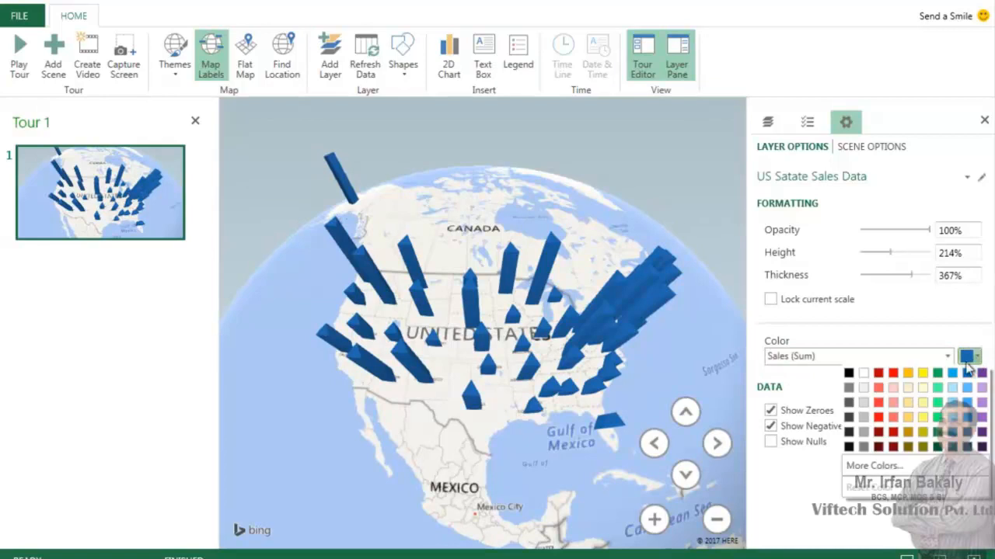
pyautogui.click(923, 373)
pyautogui.click(974, 359)
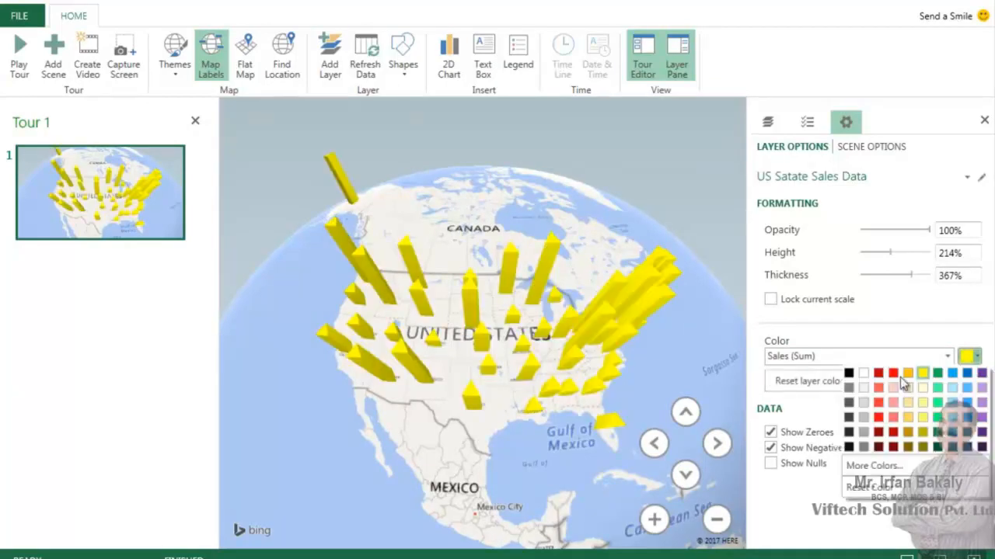
pyautogui.click(895, 375)
pyautogui.click(973, 357)
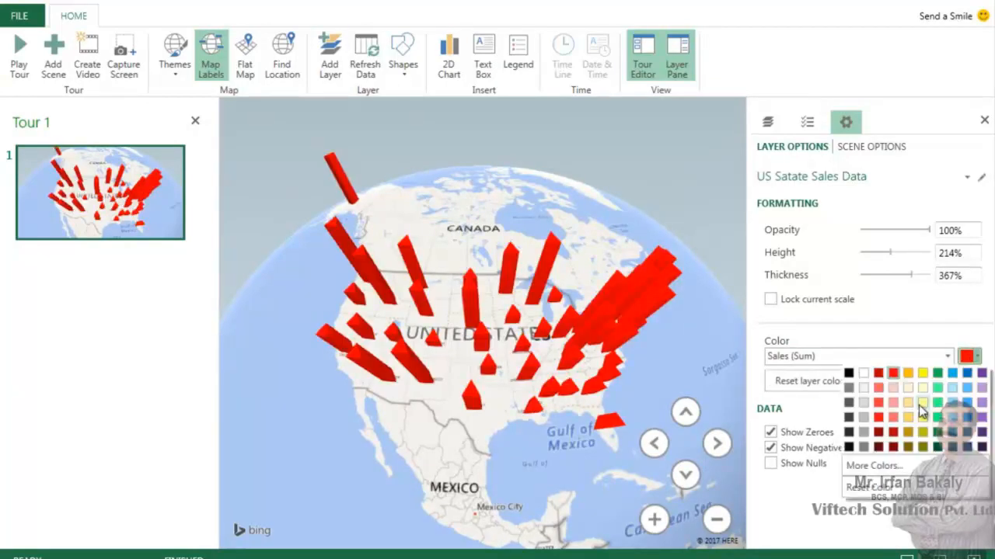
pyautogui.click(937, 419)
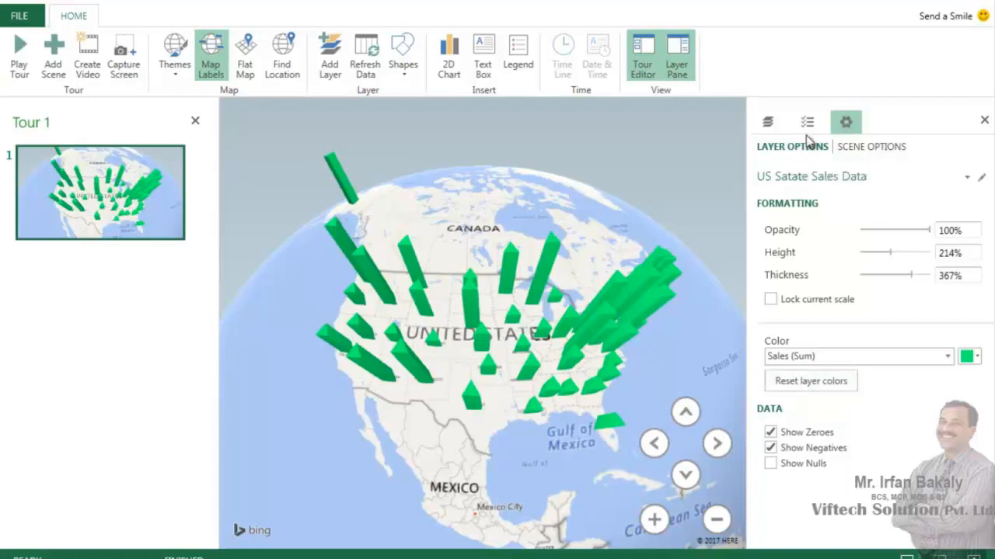
# Step: Look over the scene options and change the sales layer's visualization to clustered column
pyautogui.click(867, 152)
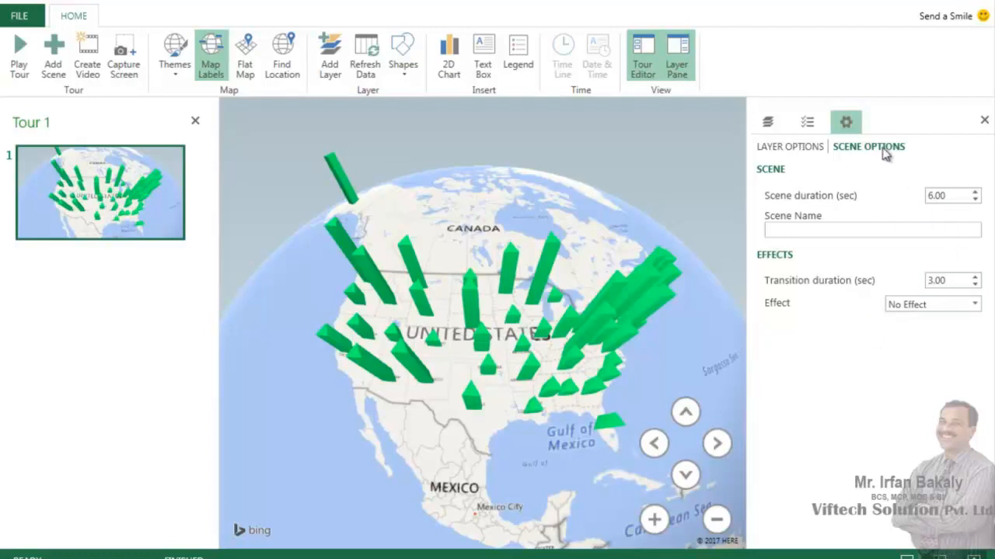
pyautogui.click(789, 147)
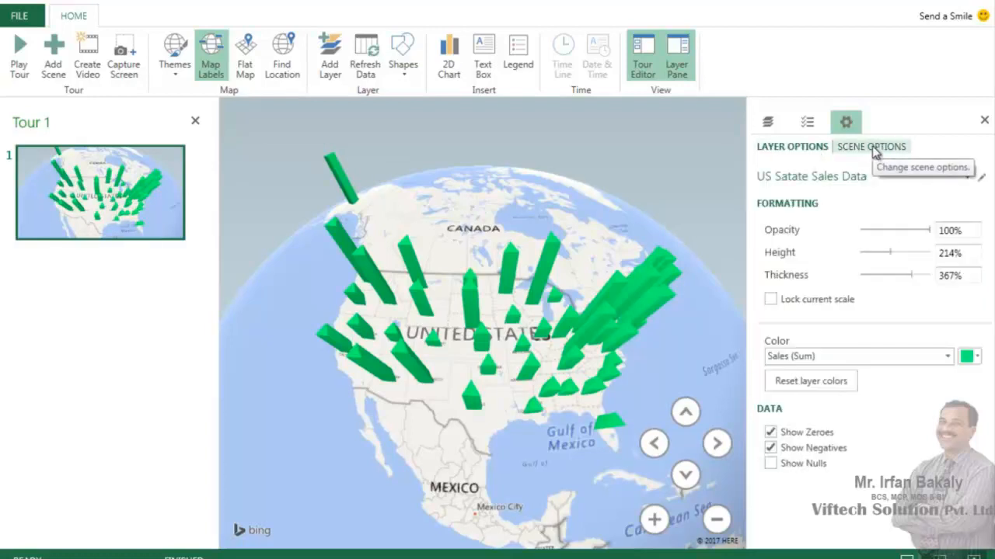
pyautogui.click(809, 126)
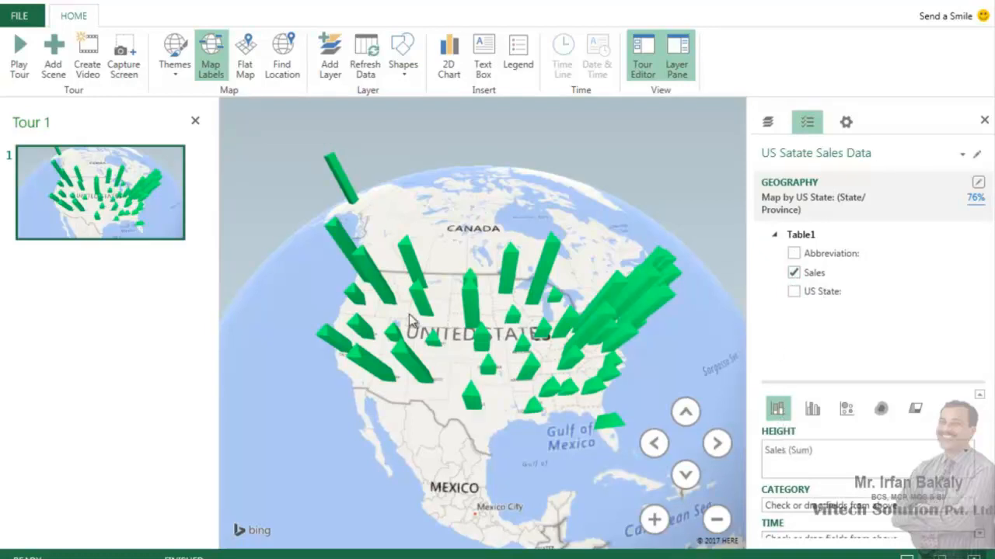
pyautogui.click(814, 412)
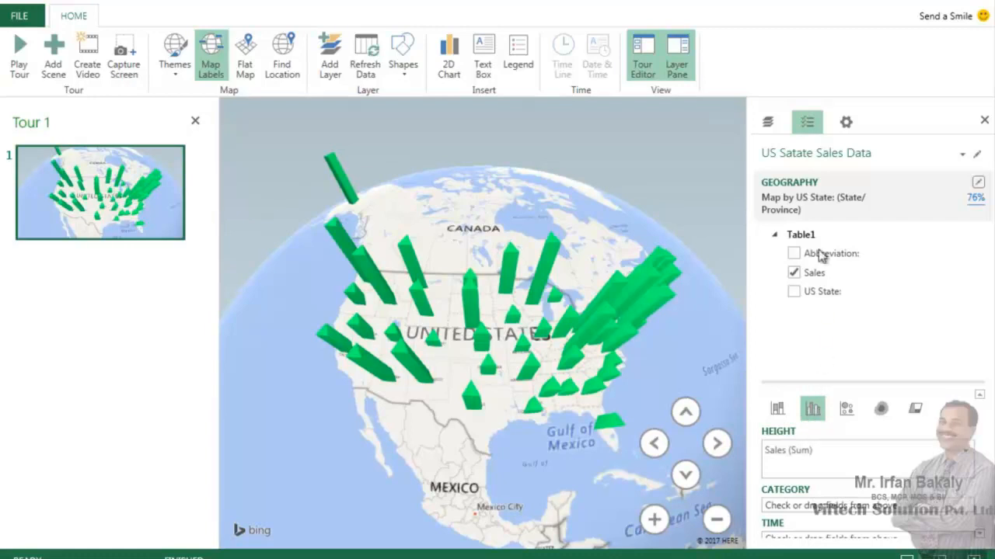
# Step: Check which series the layer's colour setting offers, and return to the field list
pyautogui.click(846, 122)
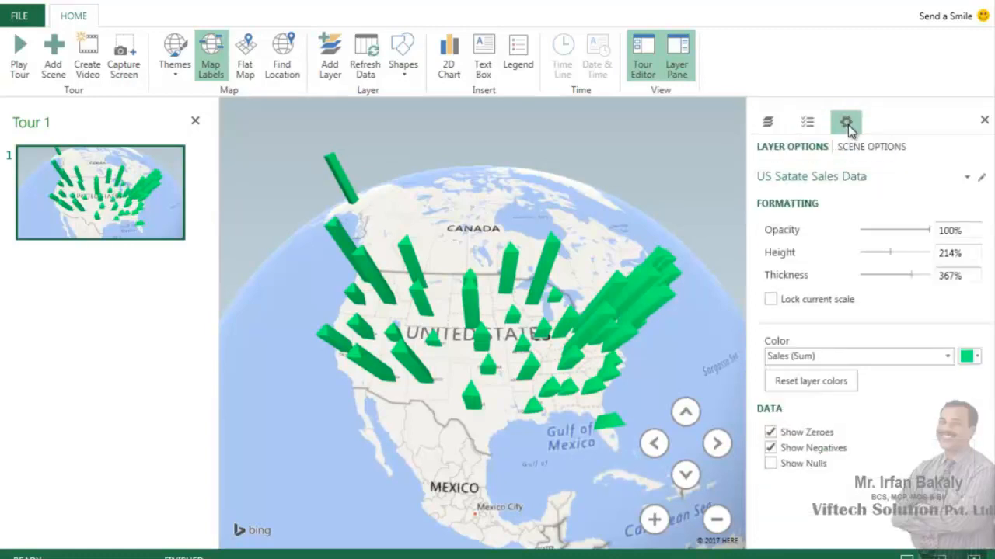
pyautogui.click(923, 357)
pyautogui.click(923, 357)
pyautogui.click(808, 122)
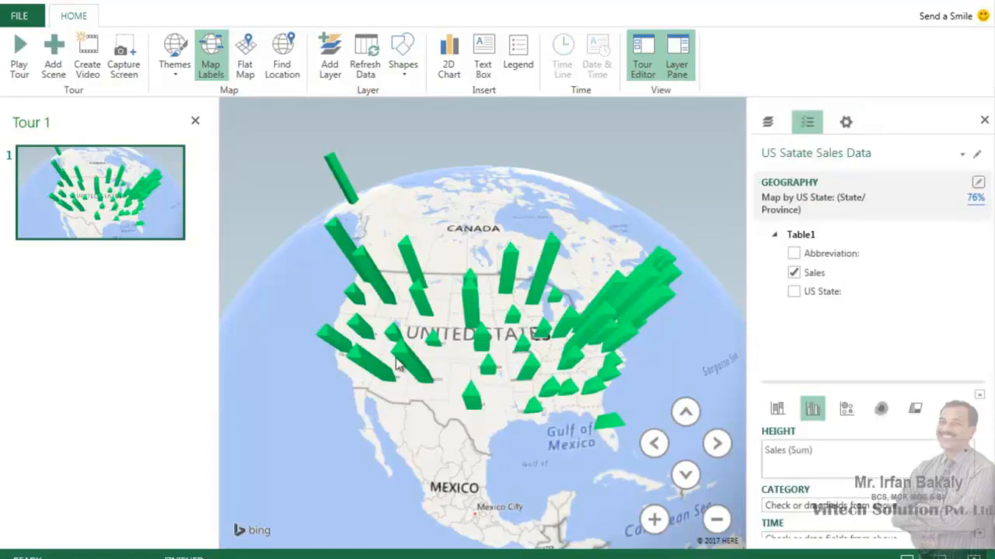
# Step: Try the bubble and heat map visualizations for the sales layer and settle on the region visualization
pyautogui.click(847, 409)
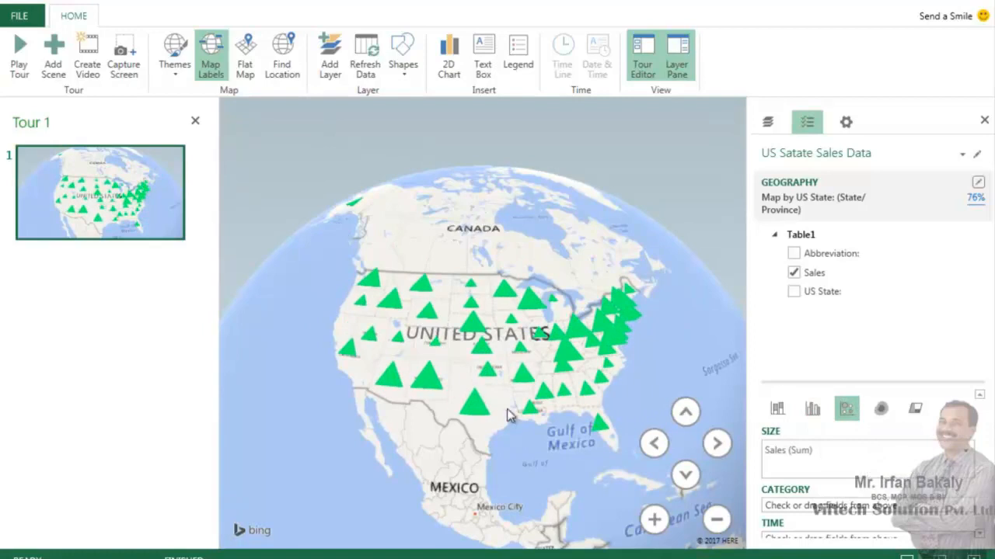
pyautogui.click(880, 410)
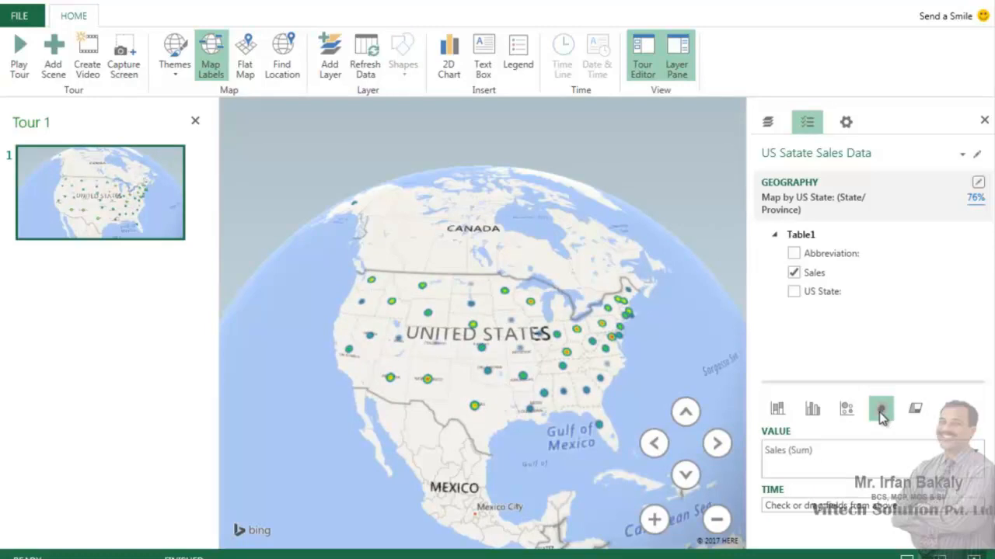
pyautogui.click(915, 409)
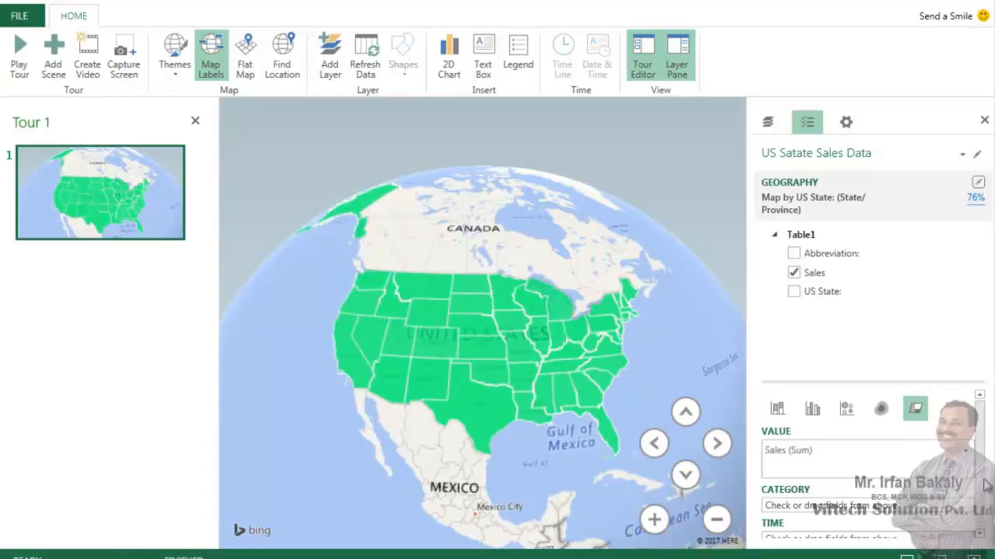
pyautogui.moveTo(983, 478); pyautogui.dragTo(983, 480)
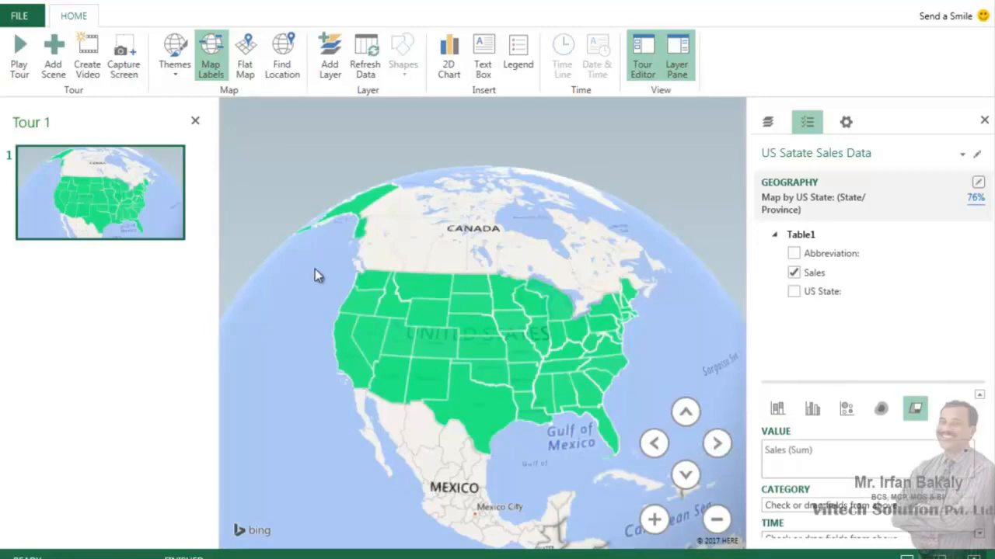